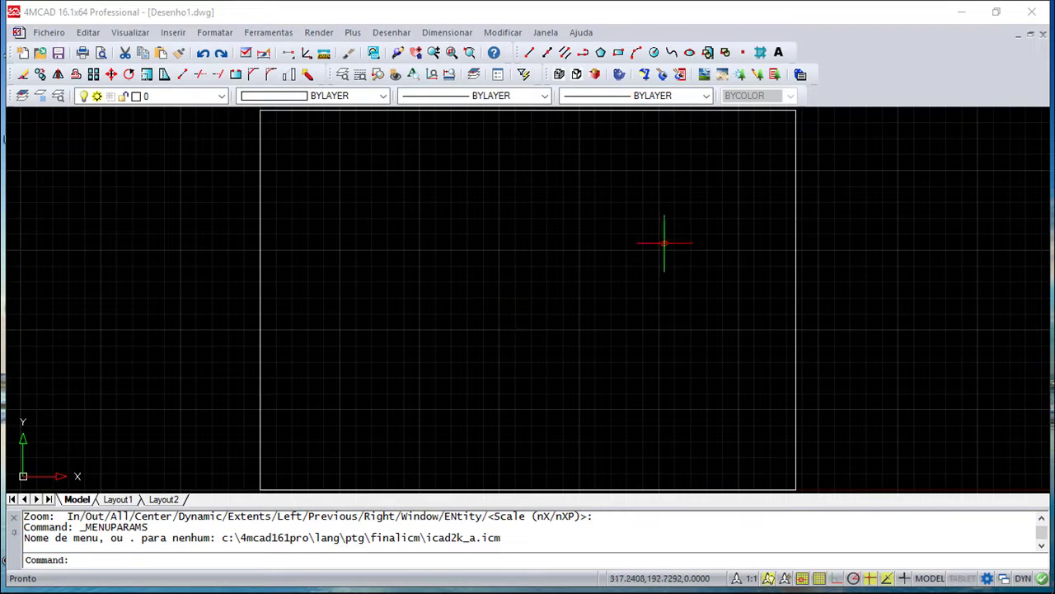
Draw a diagonal line from the lower left to the upper right
click(530, 54)
click(398, 335)
click(580, 187)
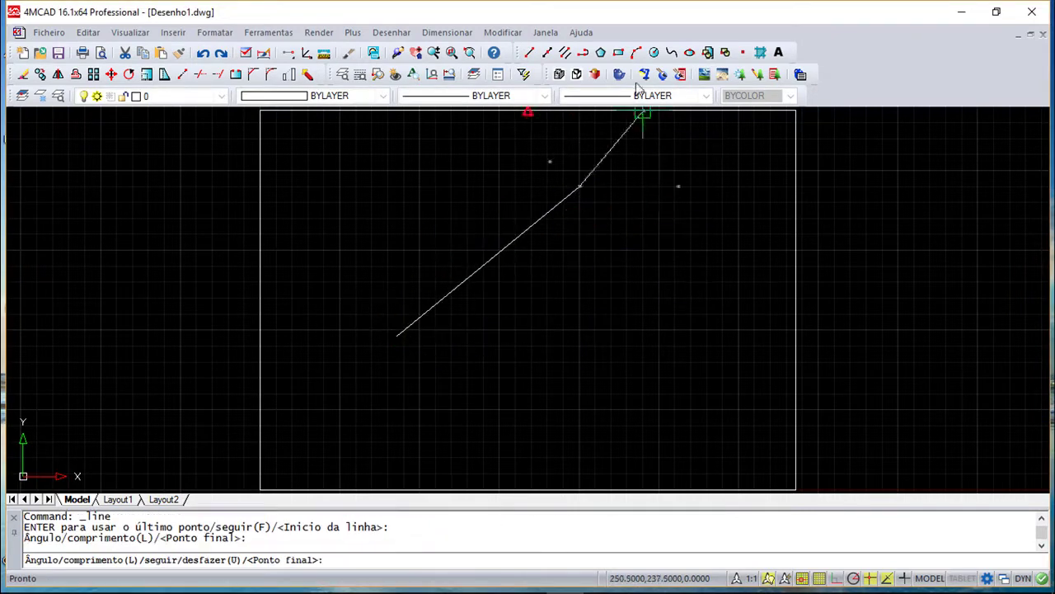
key(Return)
Draw a three-point arc beside the line and pan to show the whole limits
click(636, 51)
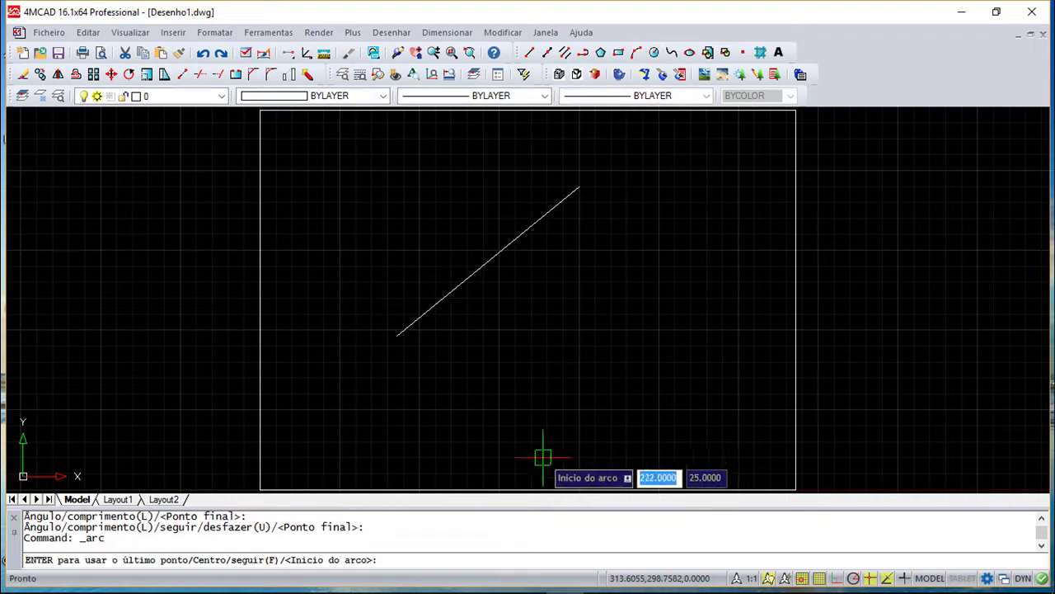
click(509, 436)
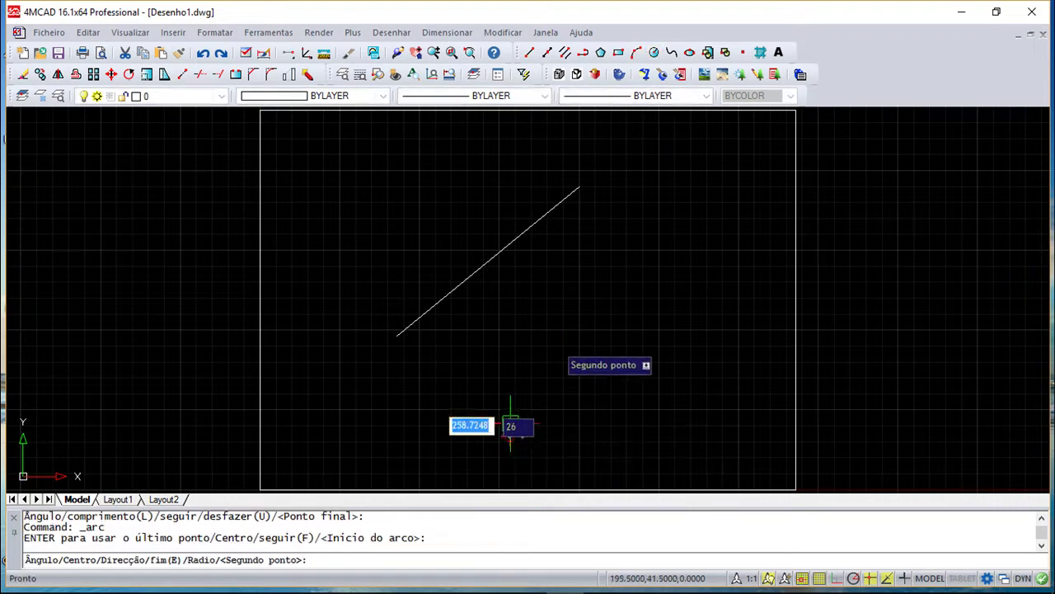
click(551, 315)
click(689, 260)
key(Return)
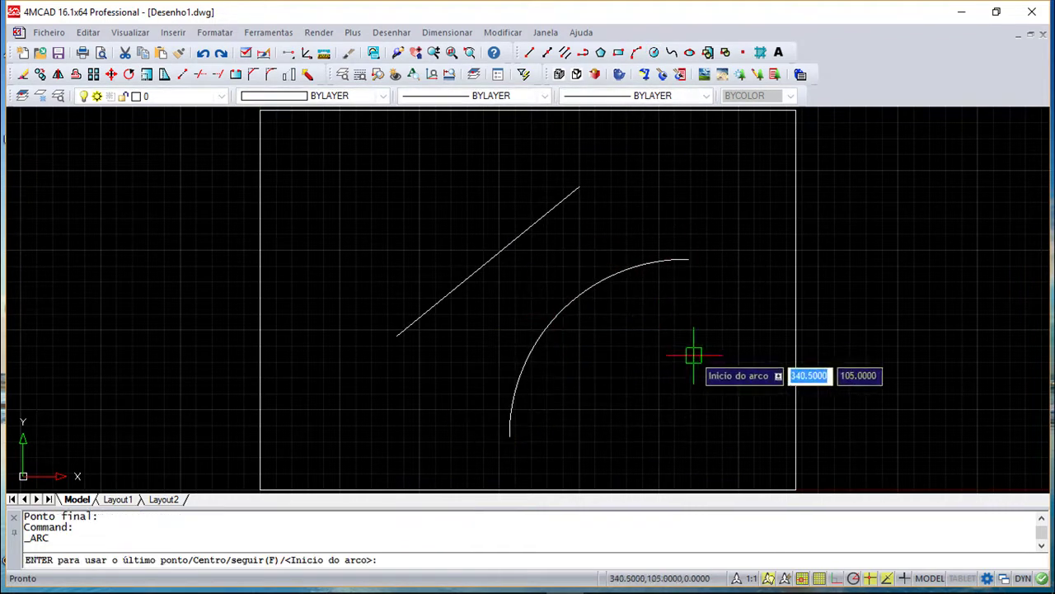
key(Escape)
key(Escape)
scroll(628, 347, up, 2)
scroll(646, 347, down, 2)
middle_drag(648, 348, 521, 346)
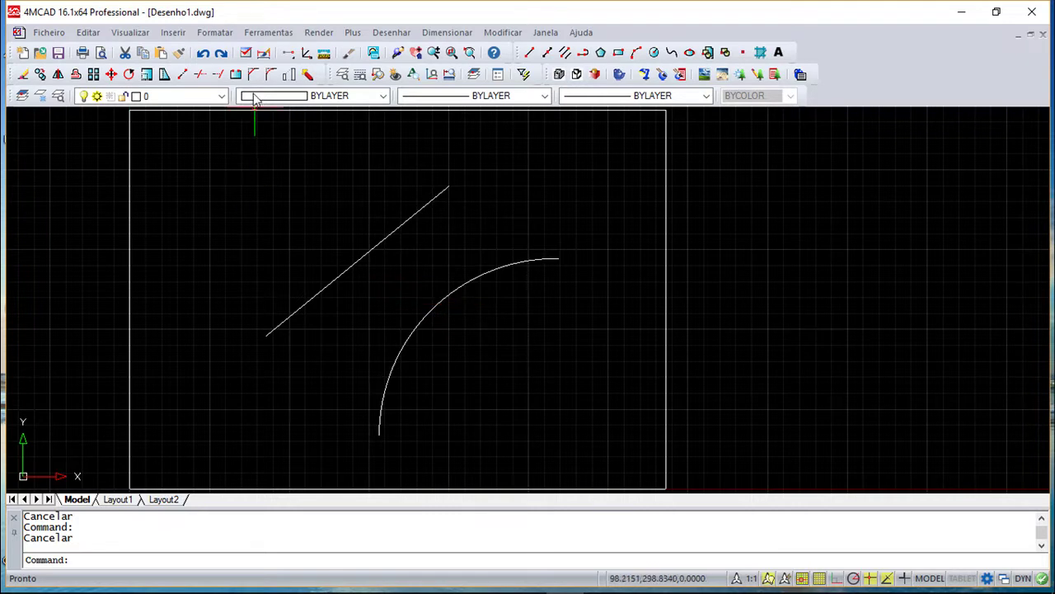
Set the point style to circle-with-cross at 5% of screen size in Estilo de Pontos
click(209, 37)
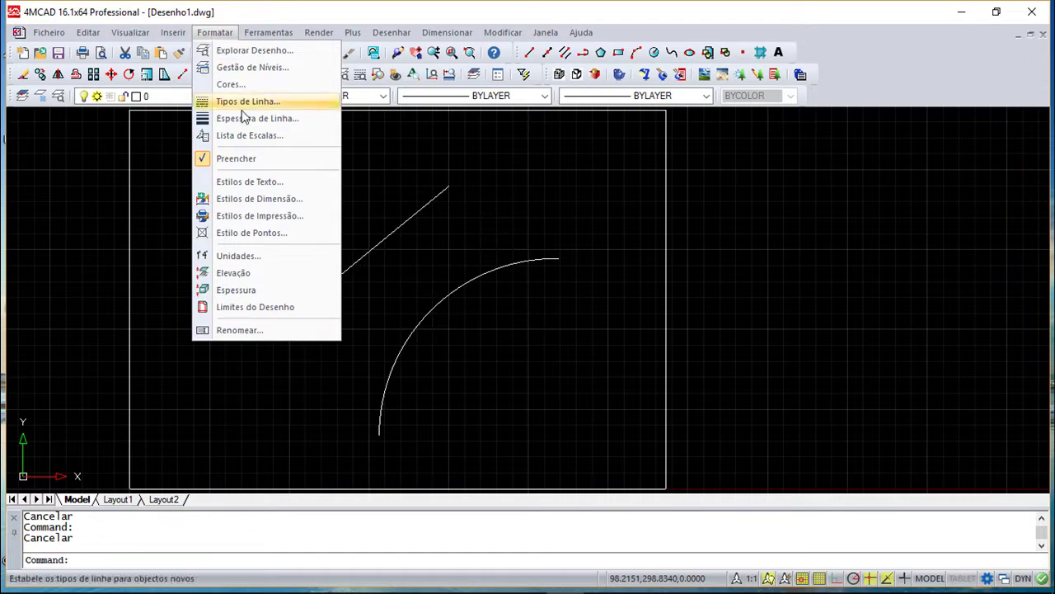
click(250, 234)
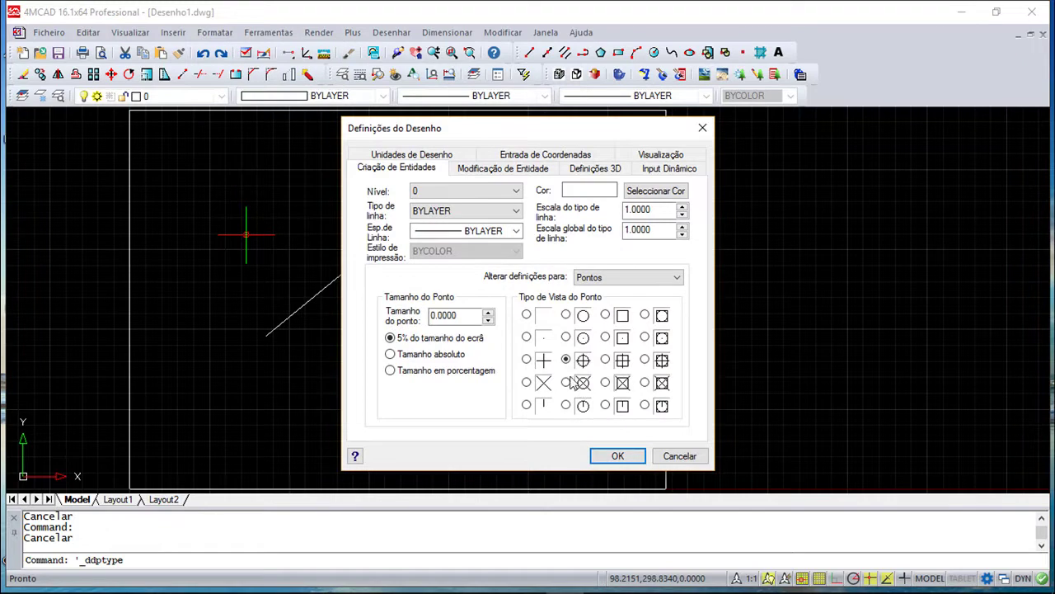
click(527, 337)
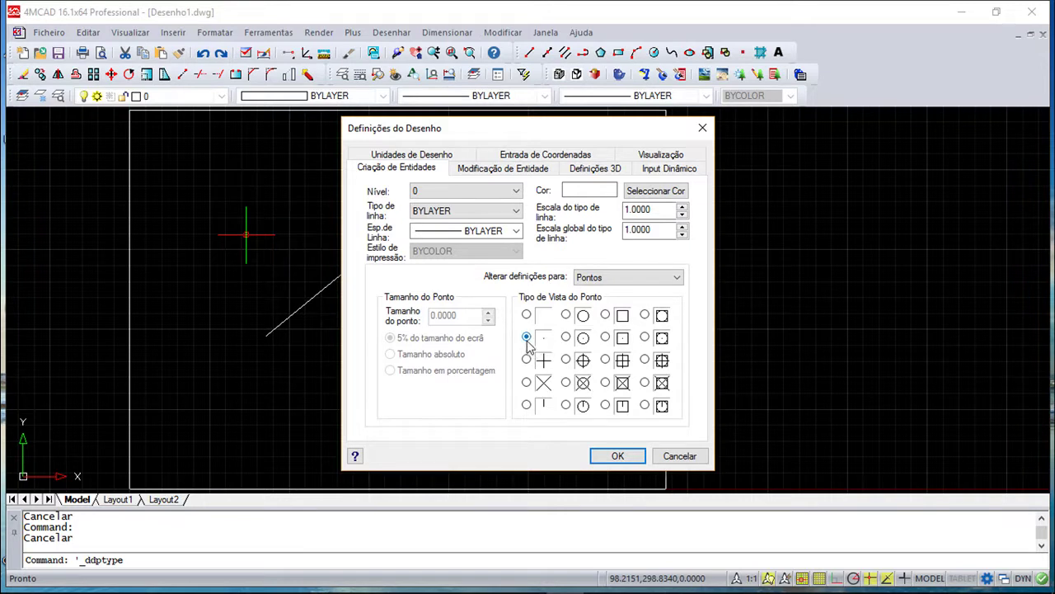
click(566, 360)
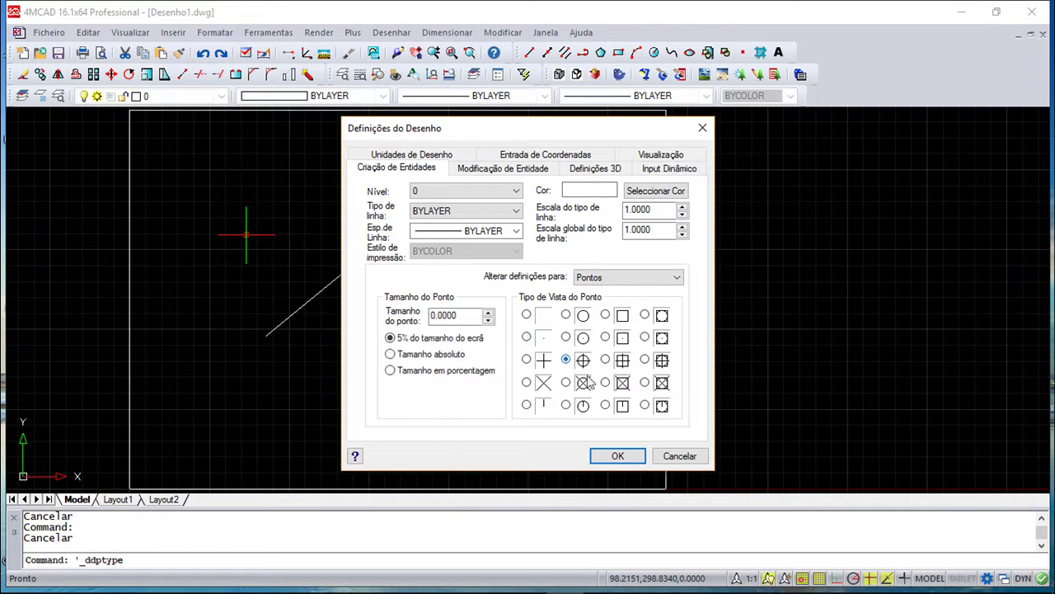
click(618, 456)
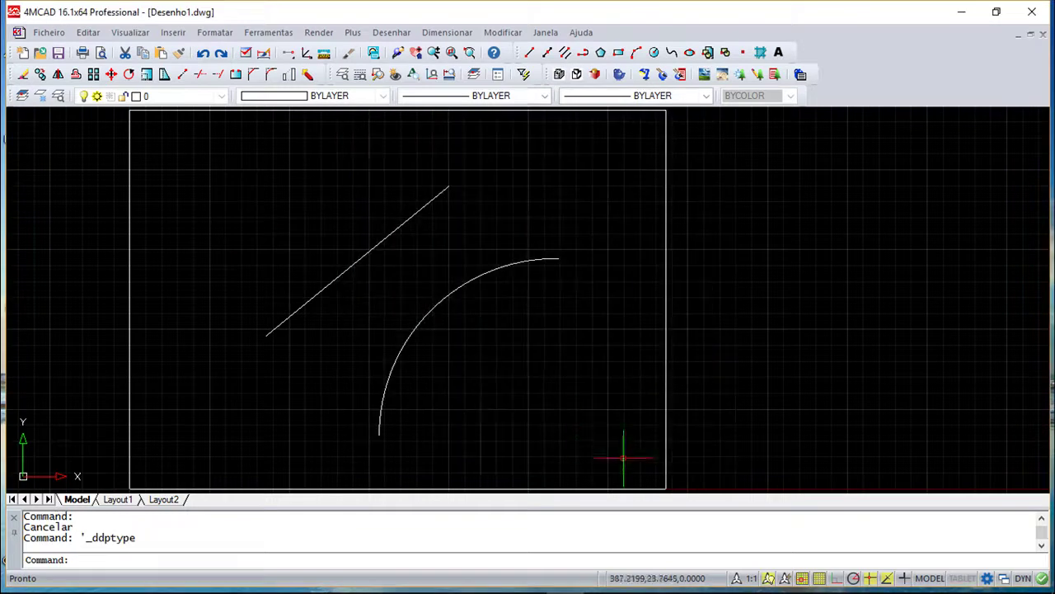
Place points along the arc with Dividir por Medida at a segment length of 40
click(391, 34)
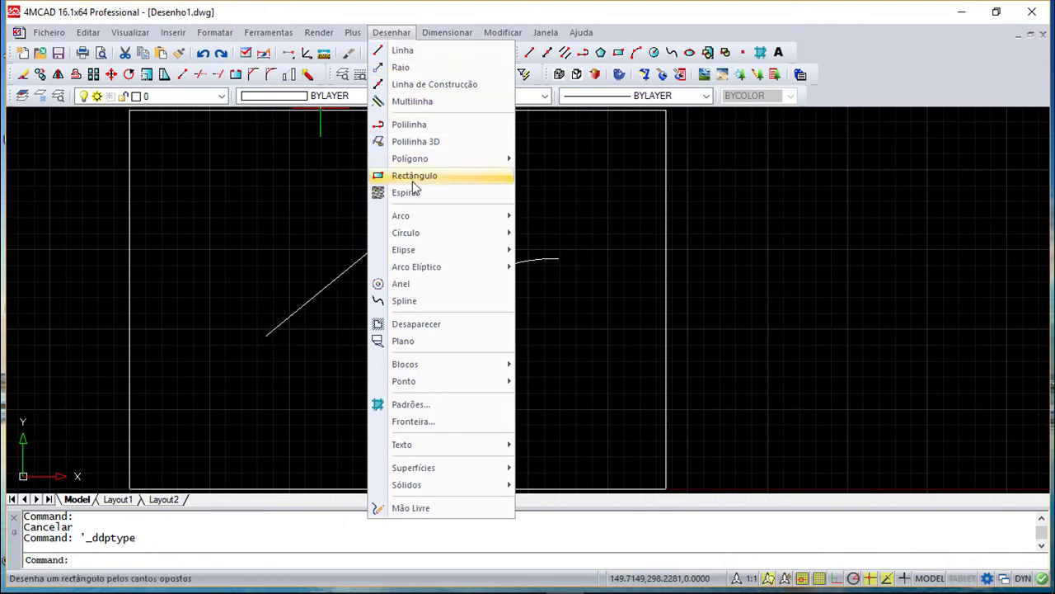
mouse_move(441, 381)
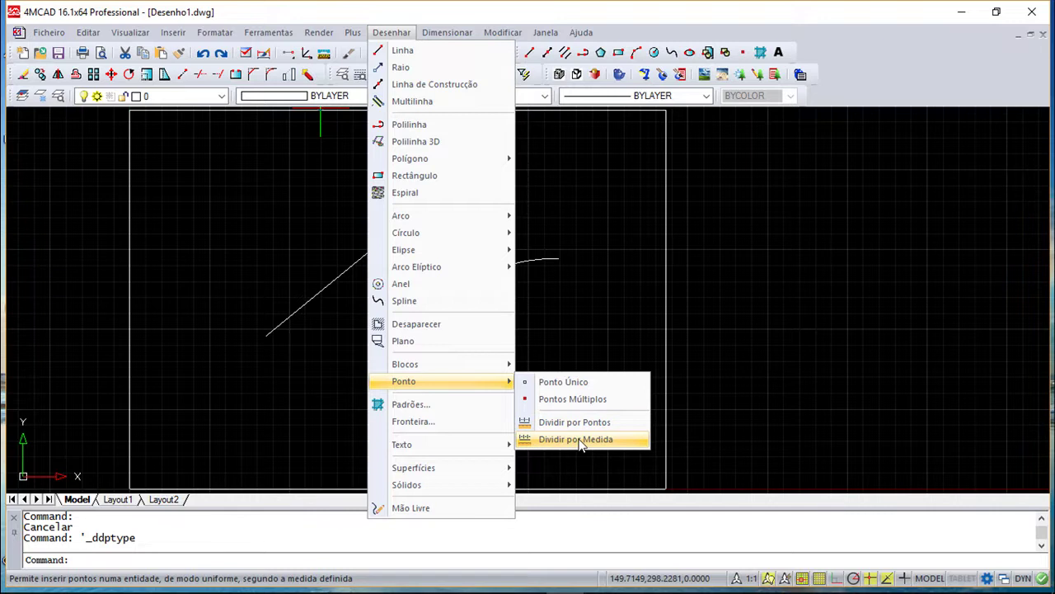
click(582, 439)
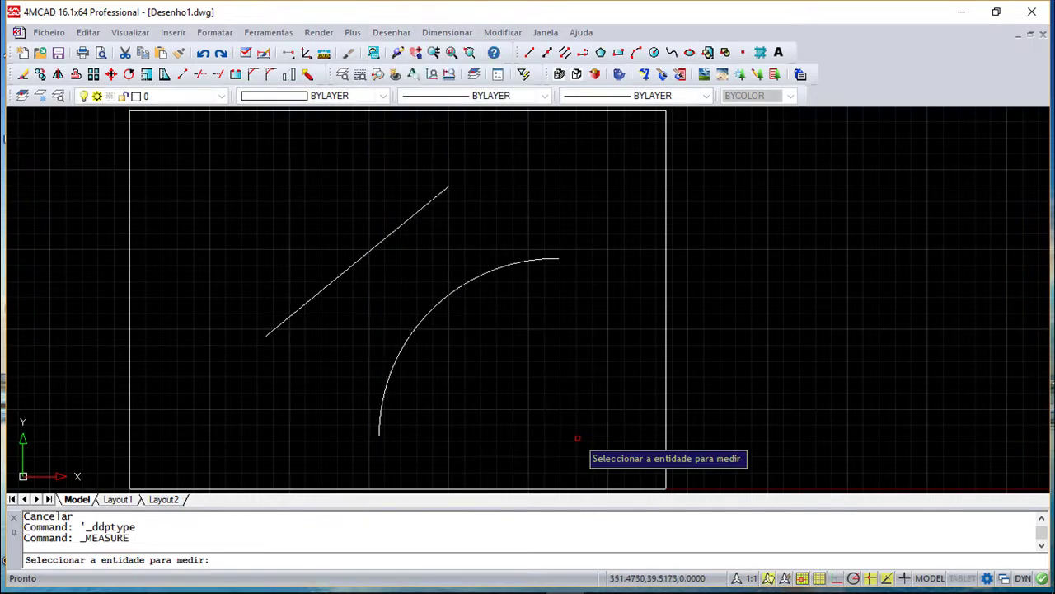
click(395, 360)
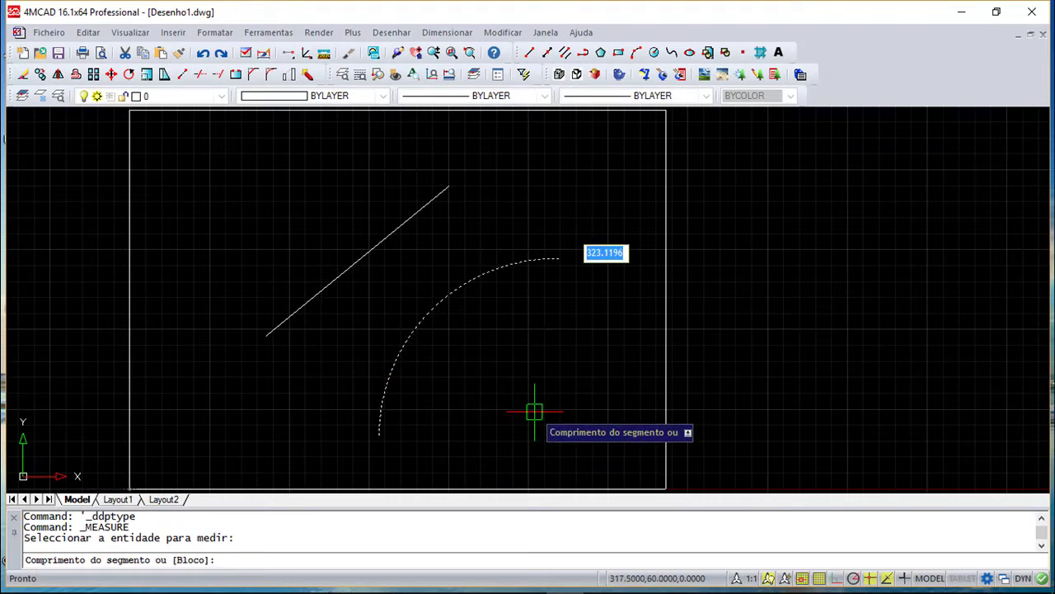
text(40)
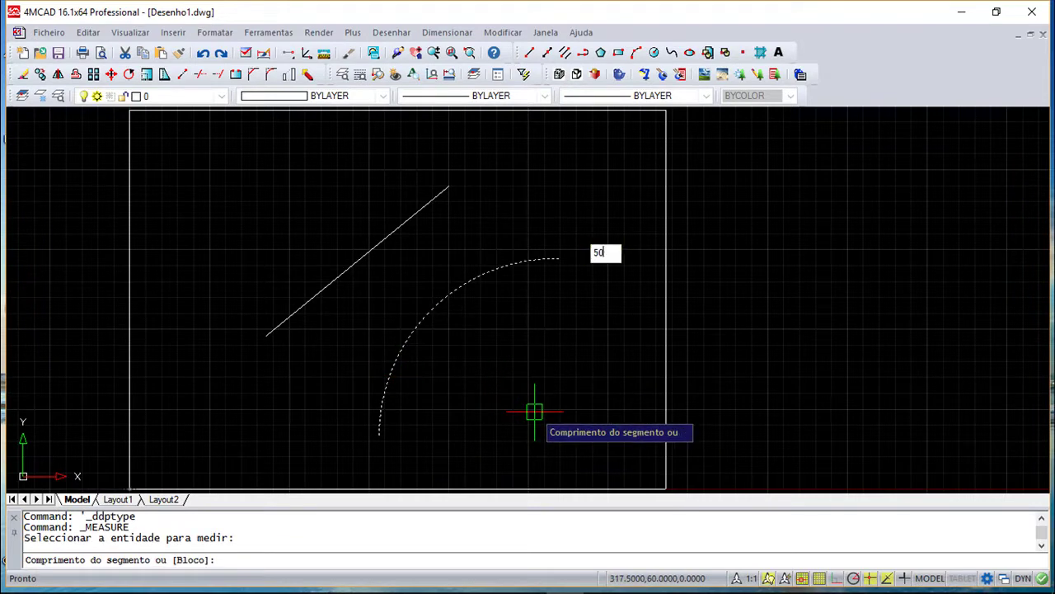
key(Return)
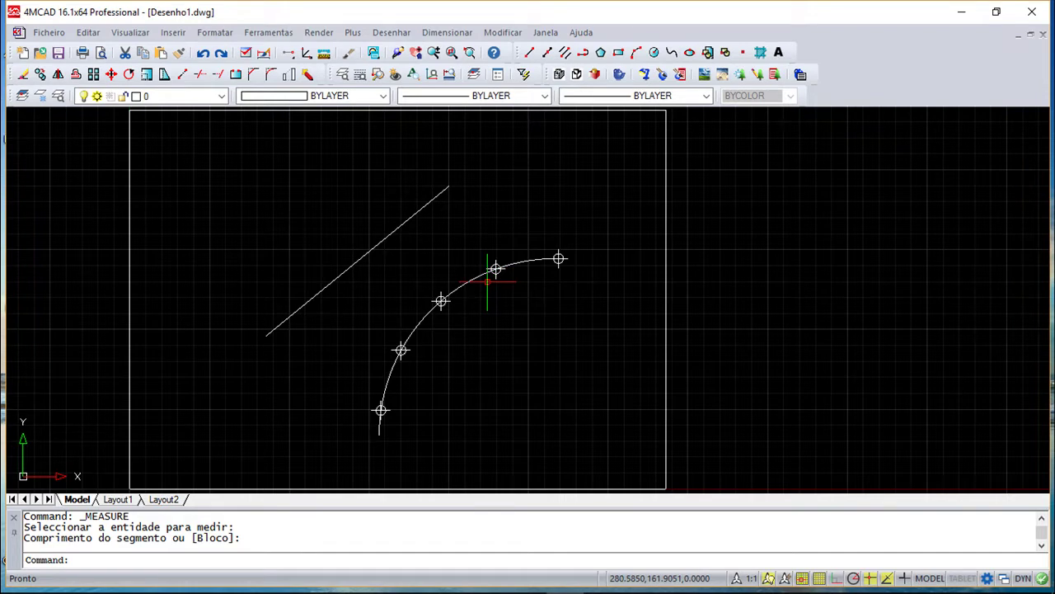
Divide the diagonal line into 10 equal parts with points, then recentre the view
click(391, 33)
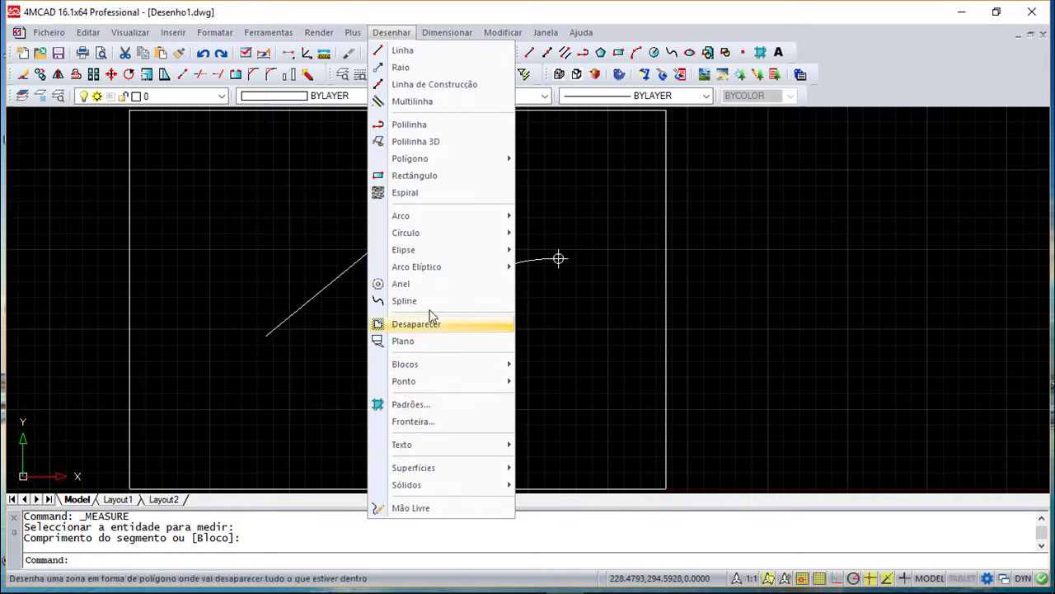
mouse_move(404, 381)
click(574, 424)
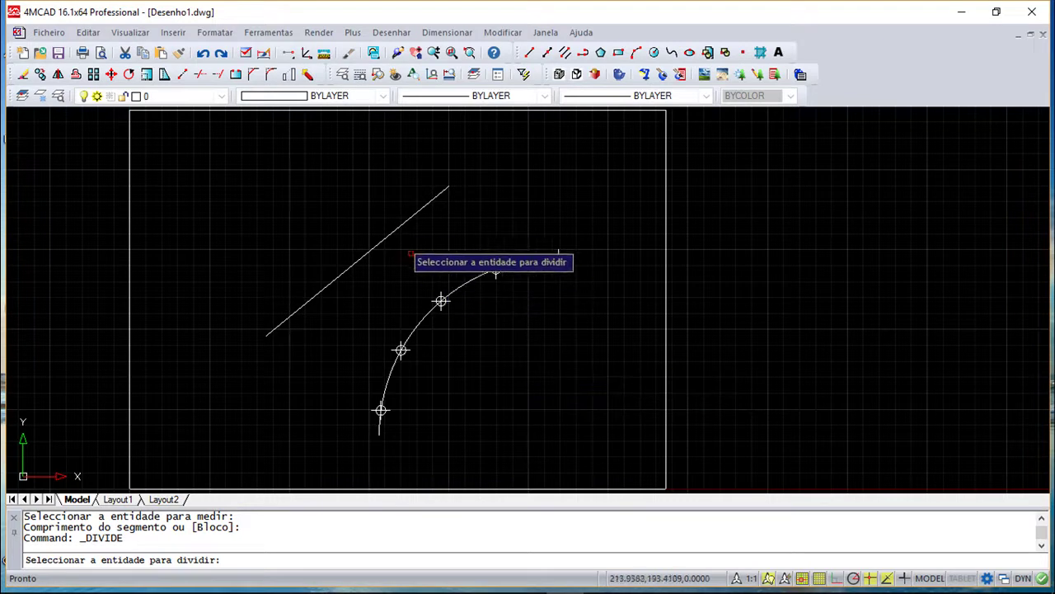
click(395, 229)
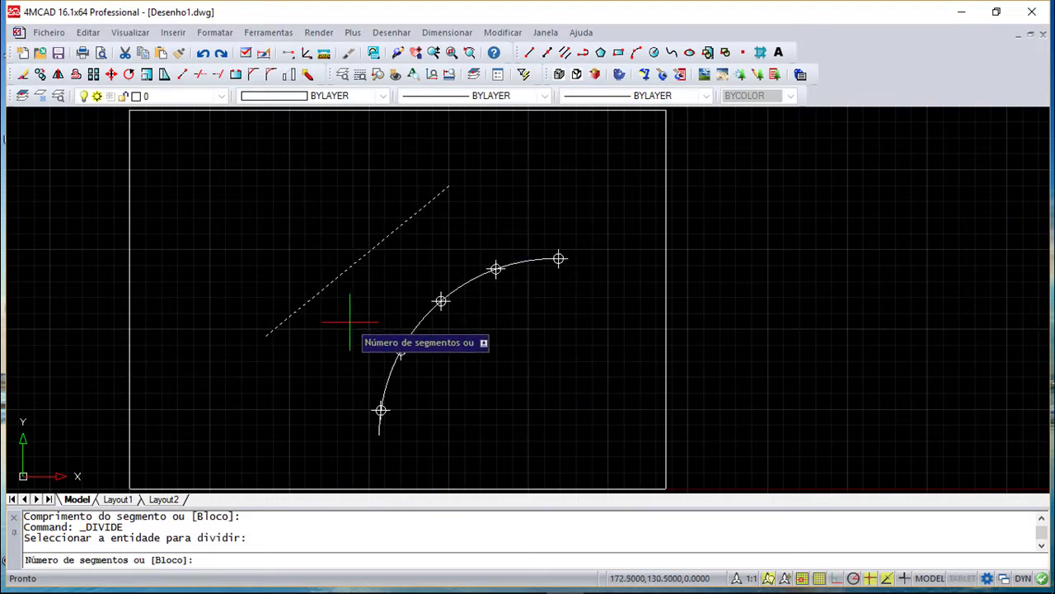
text(10)
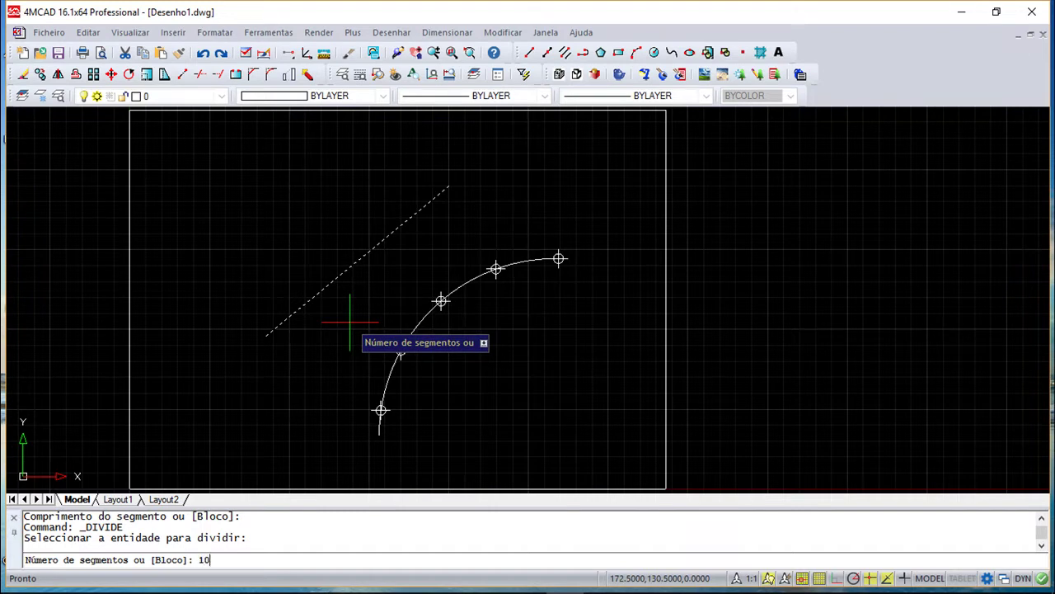
key(Return)
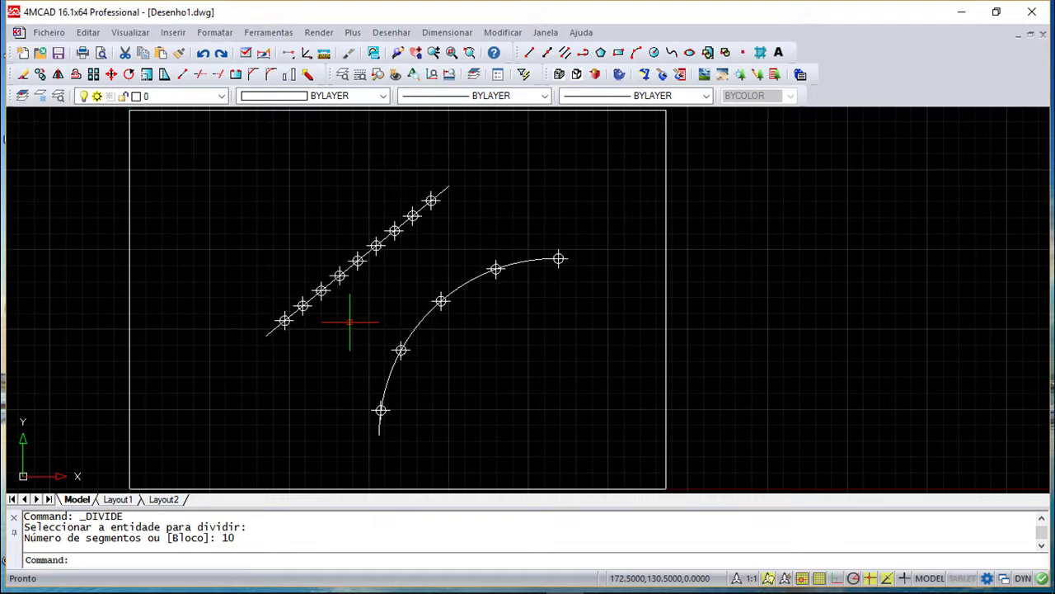
scroll(352, 318, up, 2)
scroll(363, 299, up, 1)
scroll(399, 287, down, 3)
middle_drag(417, 314, 445, 384)
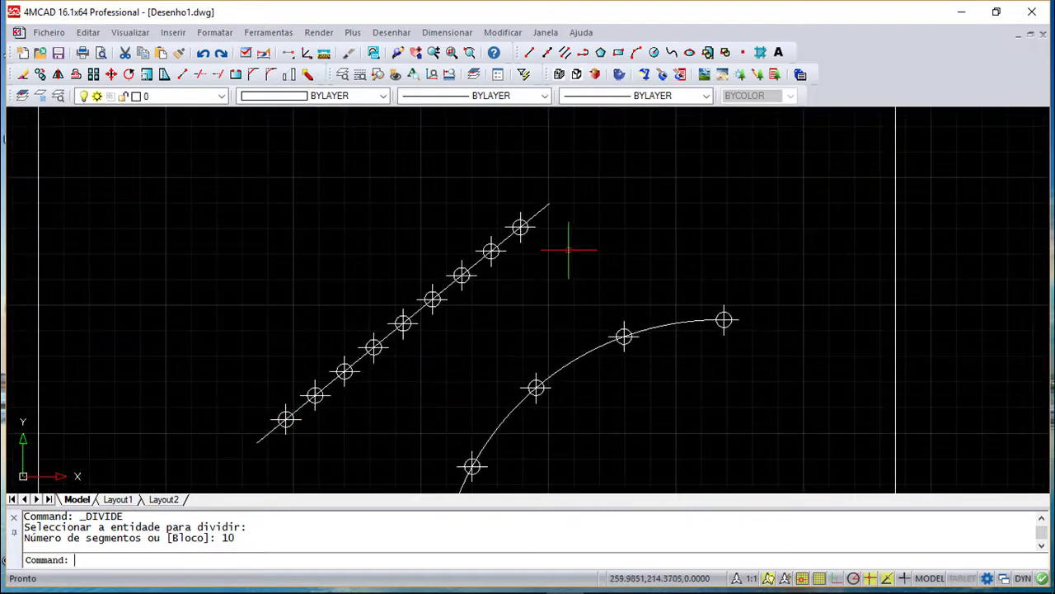
scroll(571, 253, down, 1)
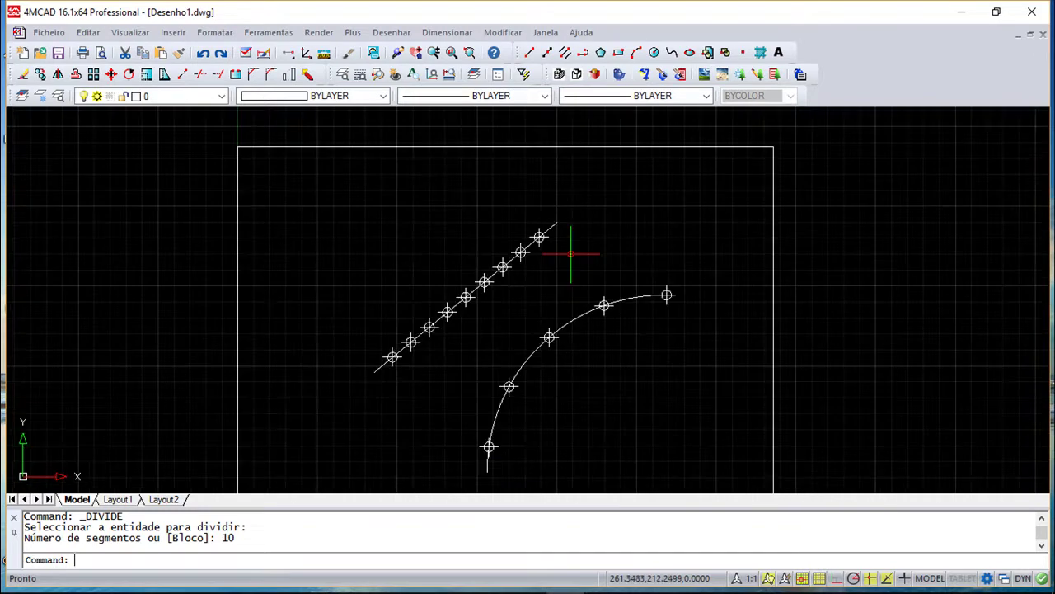
middle_drag(578, 274, 522, 239)
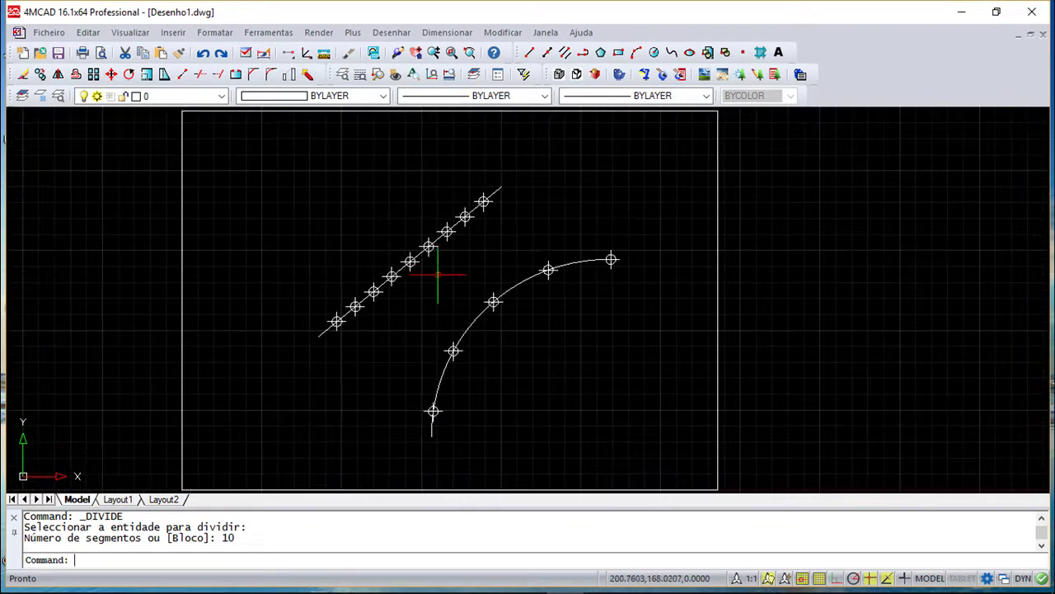
scroll(438, 274, up, 1)
scroll(437, 274, down, 1)
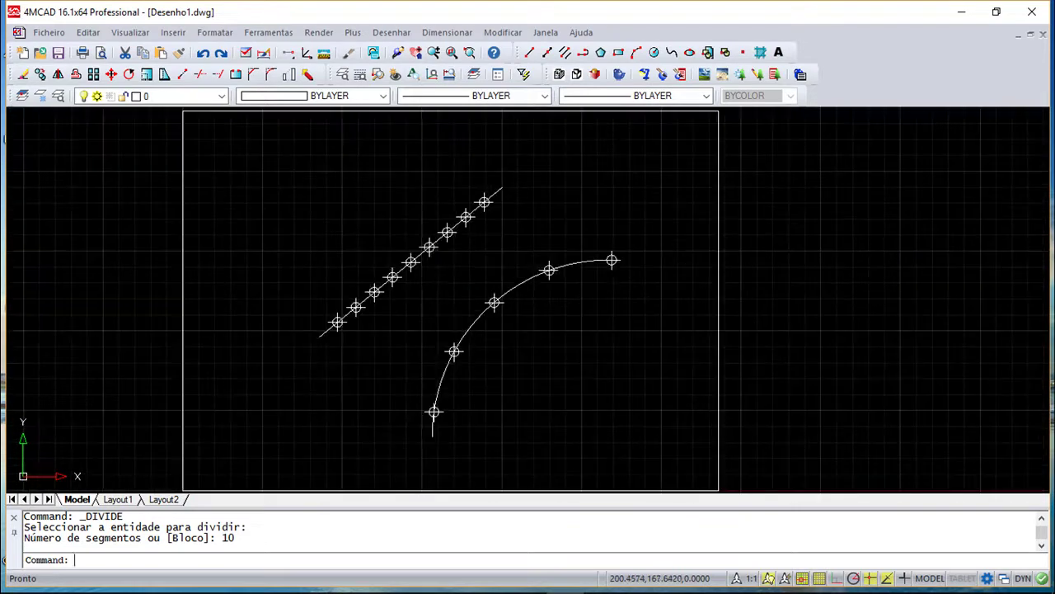
click(23, 74)
click(243, 139)
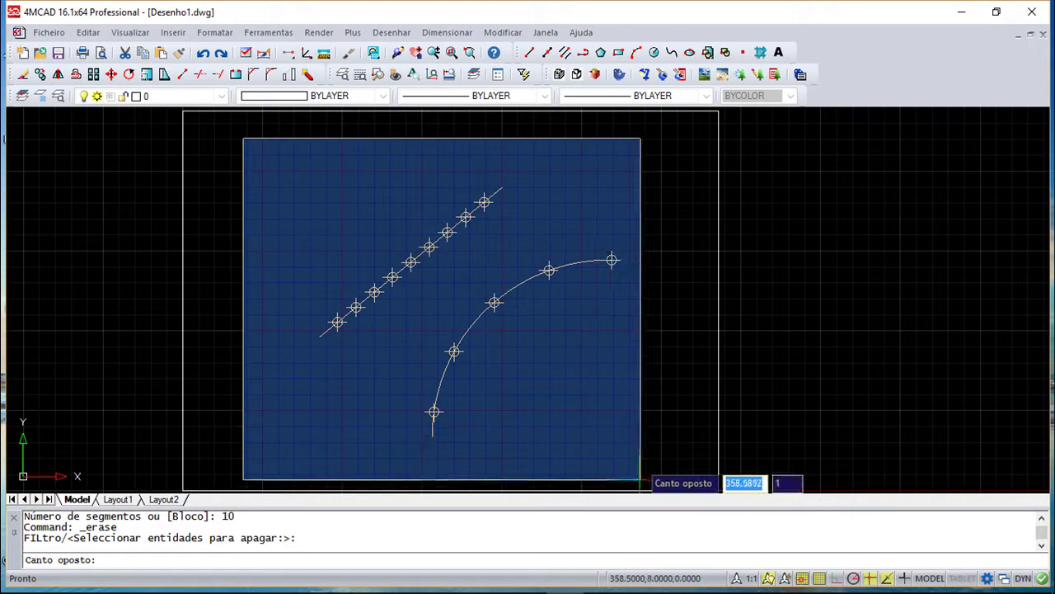
click(641, 478)
key(Return)
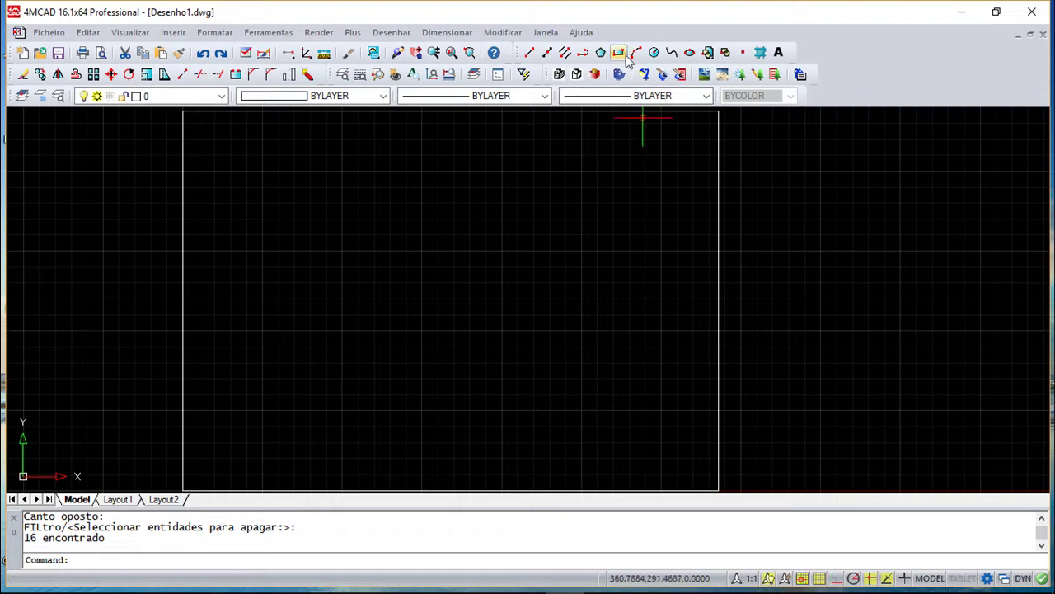
click(353, 371)
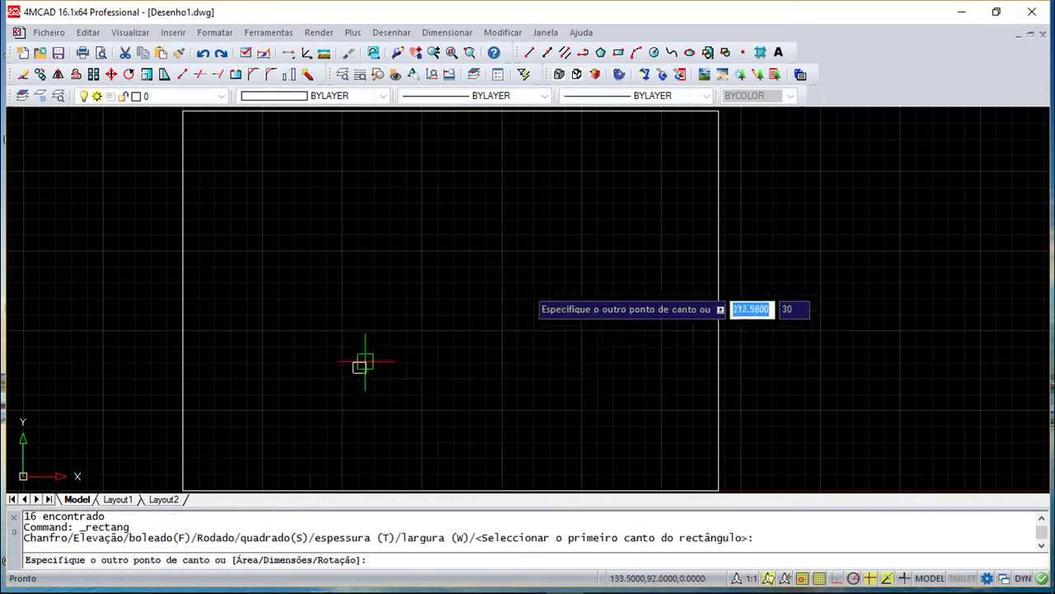
text(d)
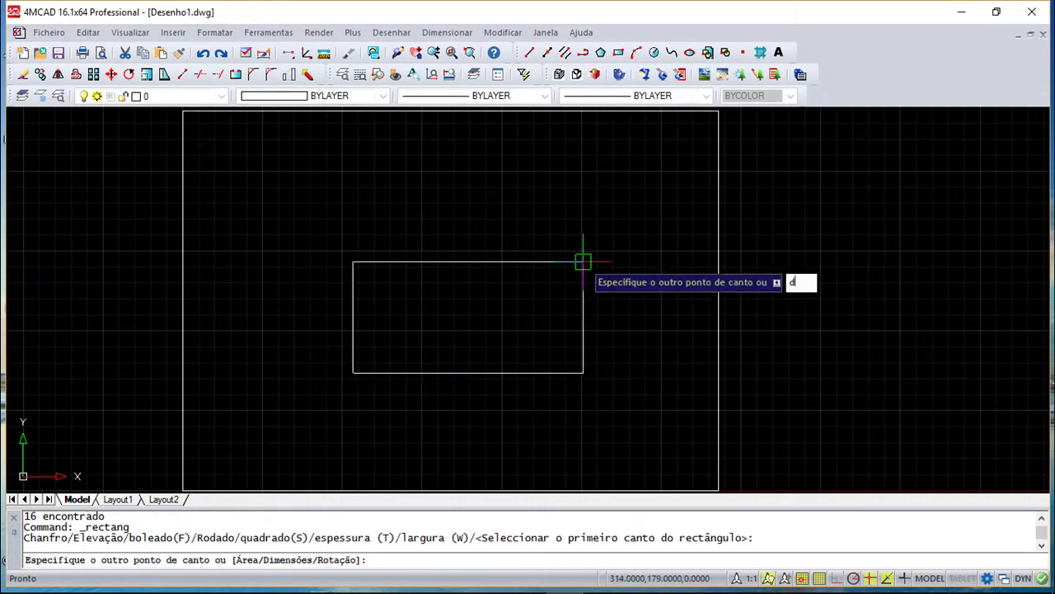
key(Return)
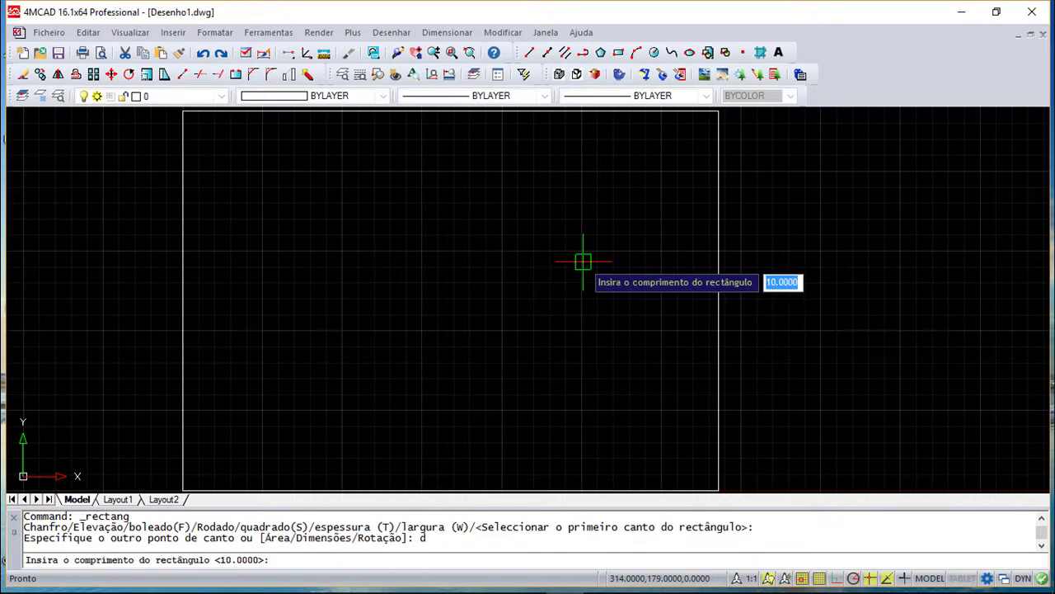
text(100)
key(Return)
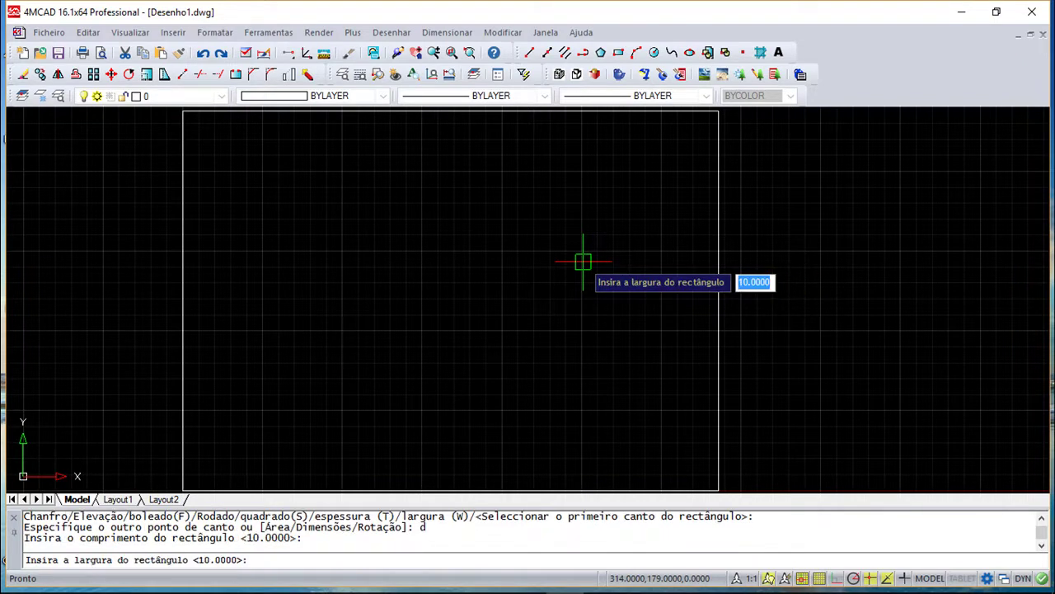
text(10)
key(Return)
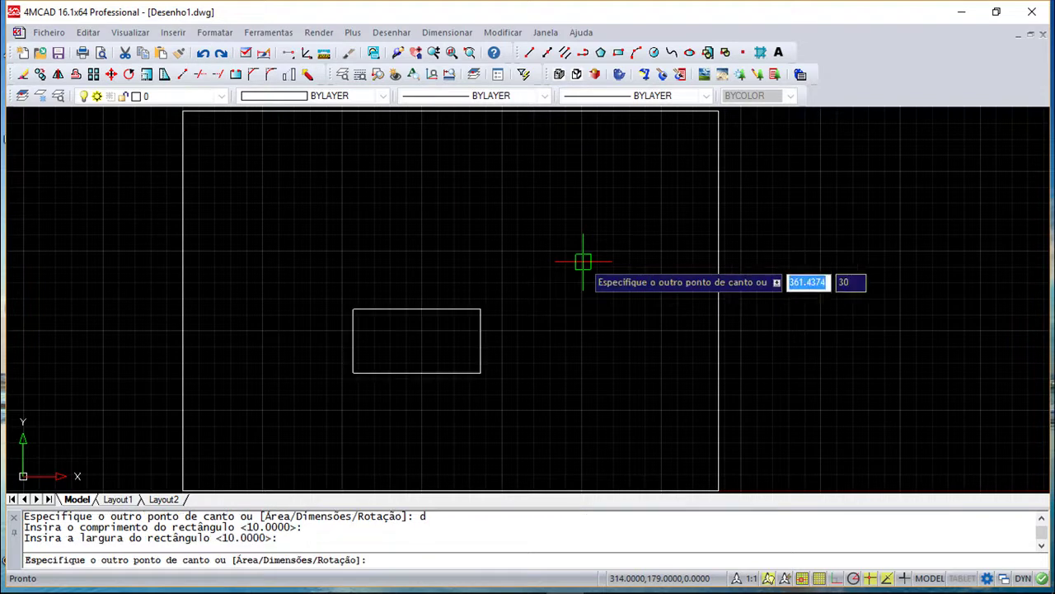
scroll(462, 319, up, 2)
scroll(461, 319, up, 2)
middle_drag(459, 313, 558, 281)
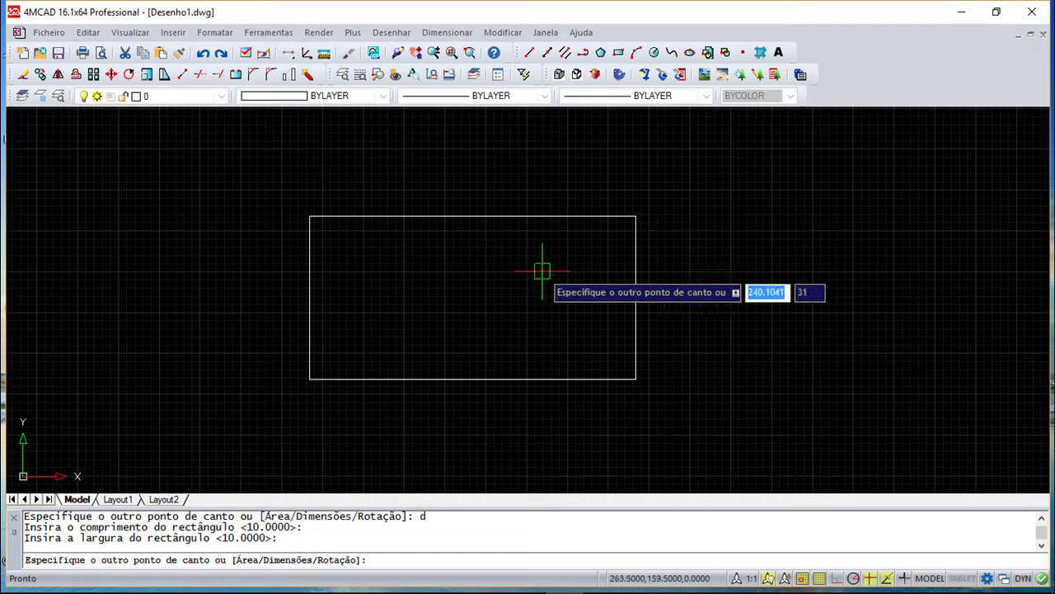
Cancel the pending command and draw a rectangle by dimensions with width 50
key(Escape)
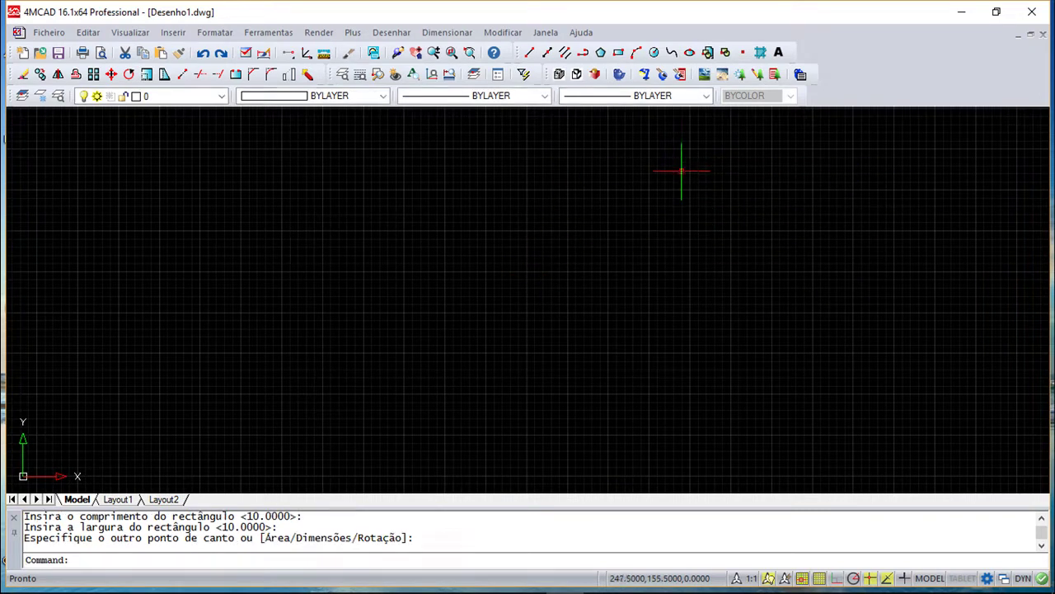
key(Escape)
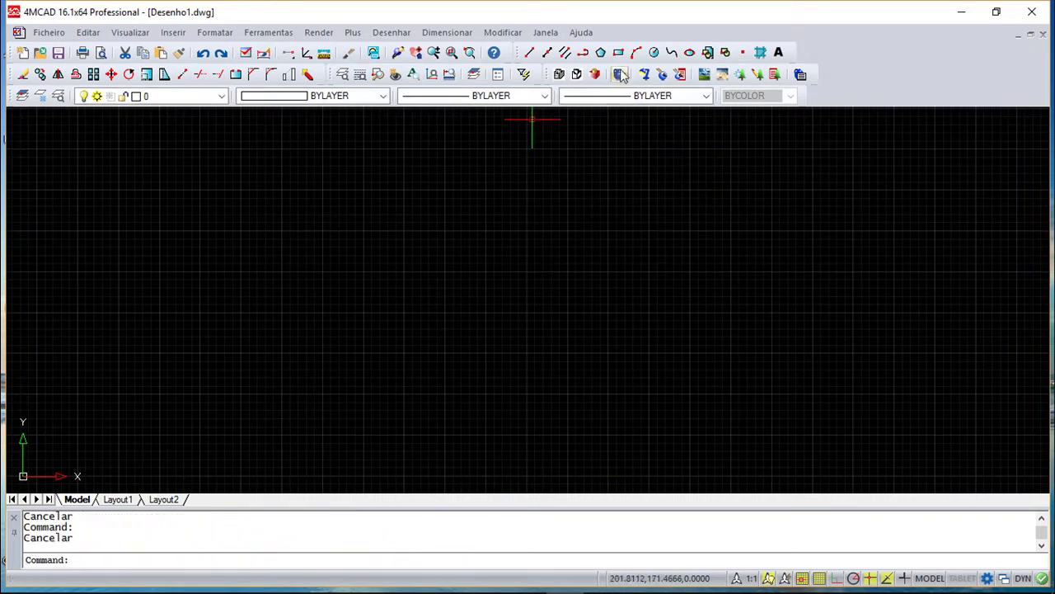
click(618, 52)
click(280, 393)
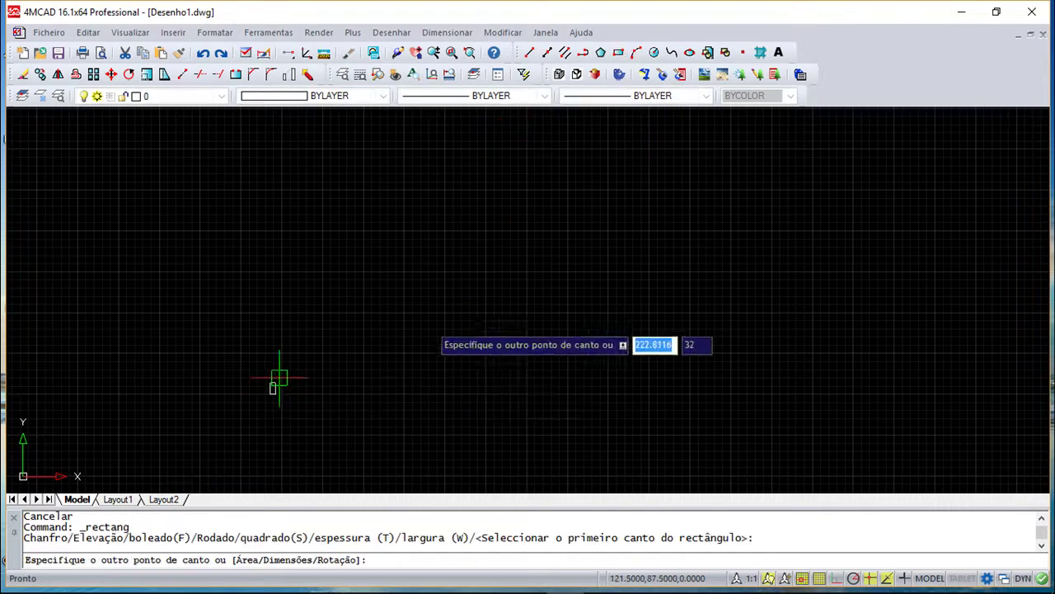
text(d)
key(Return)
text(6)
key(Return)
text(50)
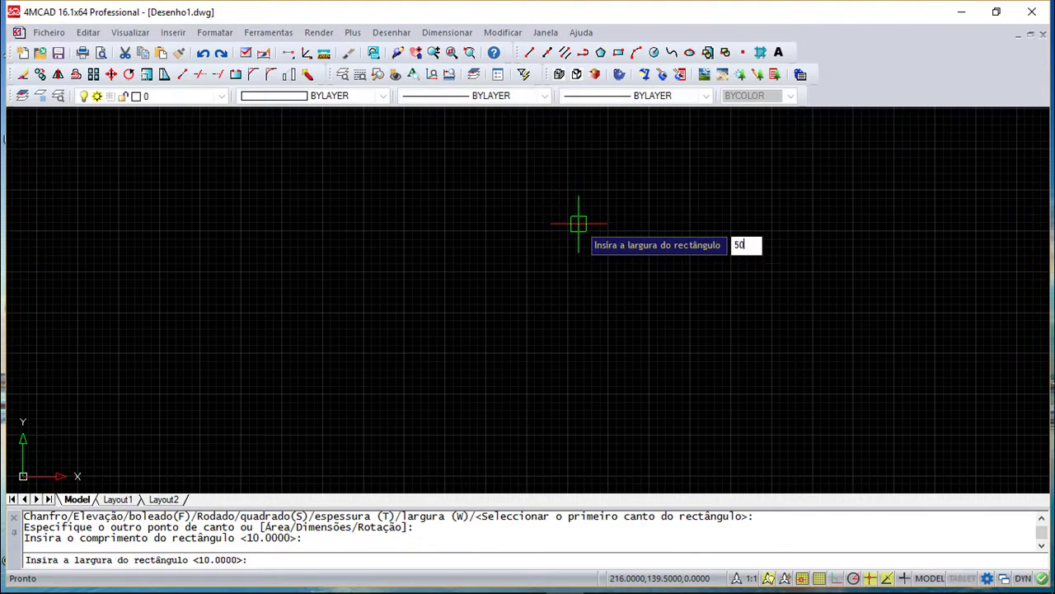
key(Return)
click(620, 183)
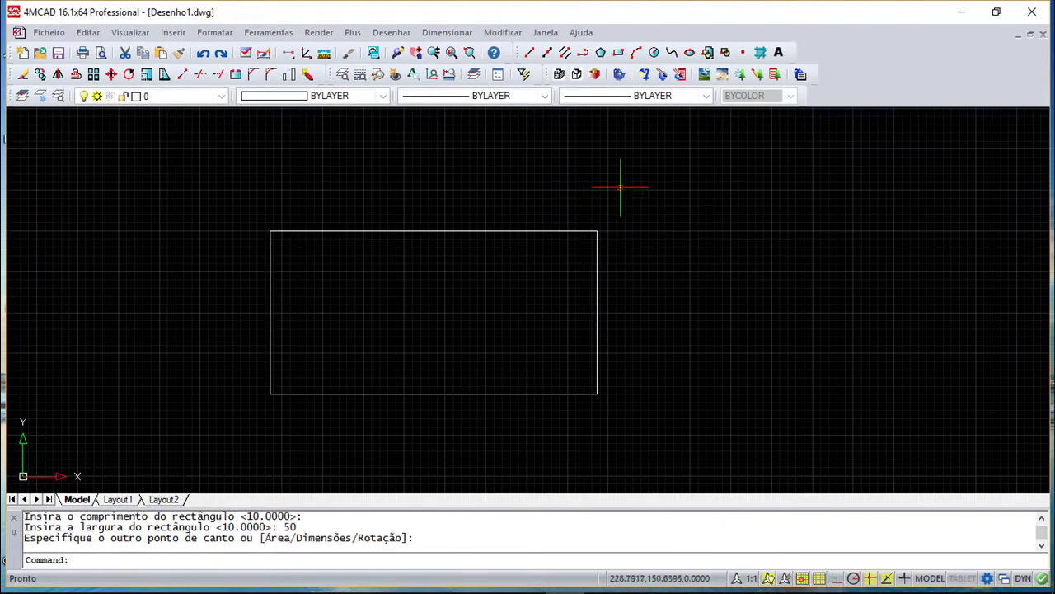
middle_drag(513, 313, 577, 291)
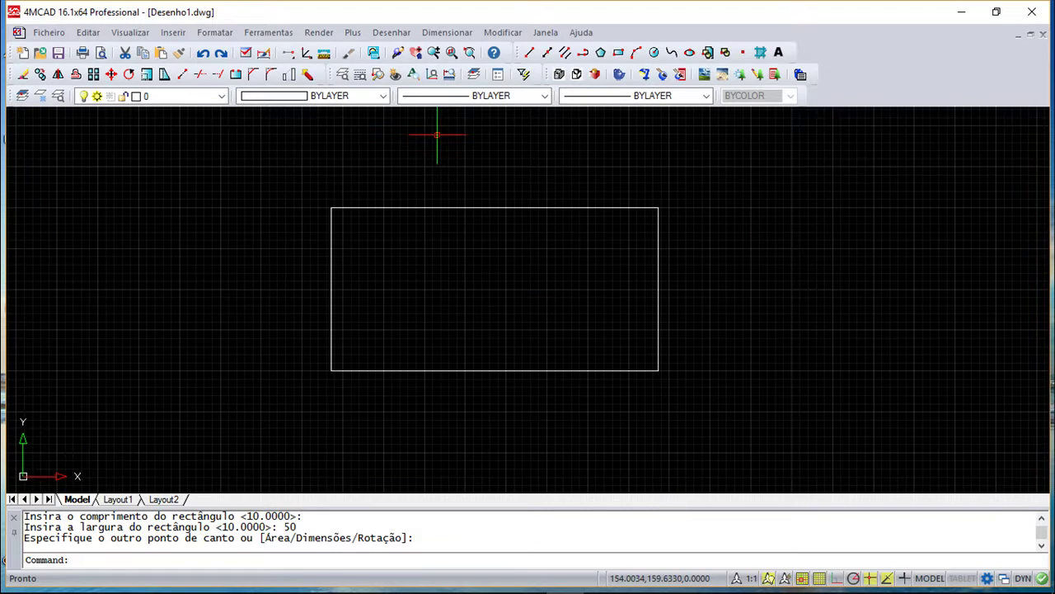
click(262, 35)
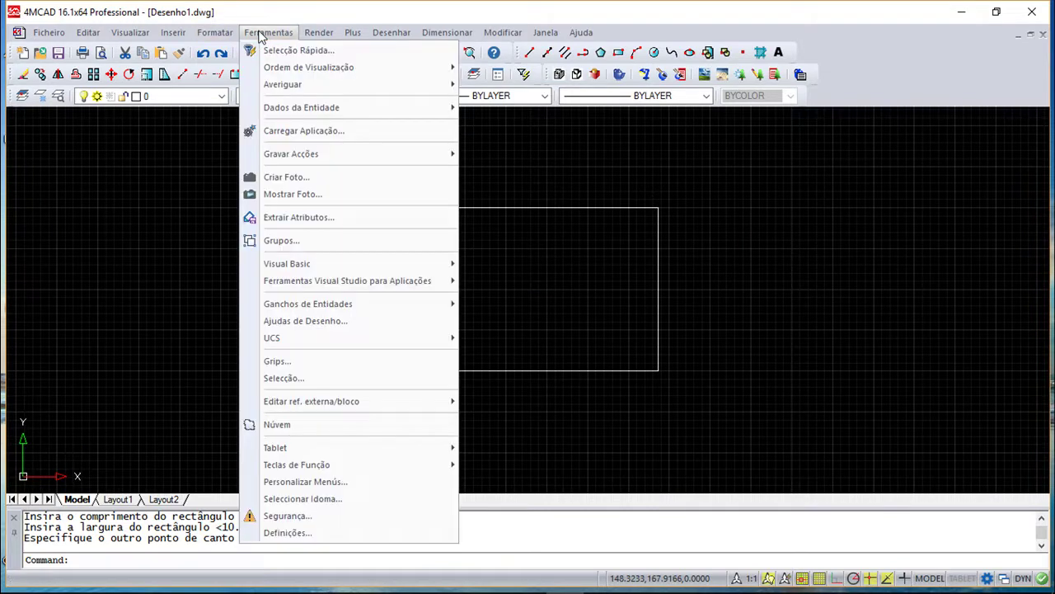
mouse_move(283, 84)
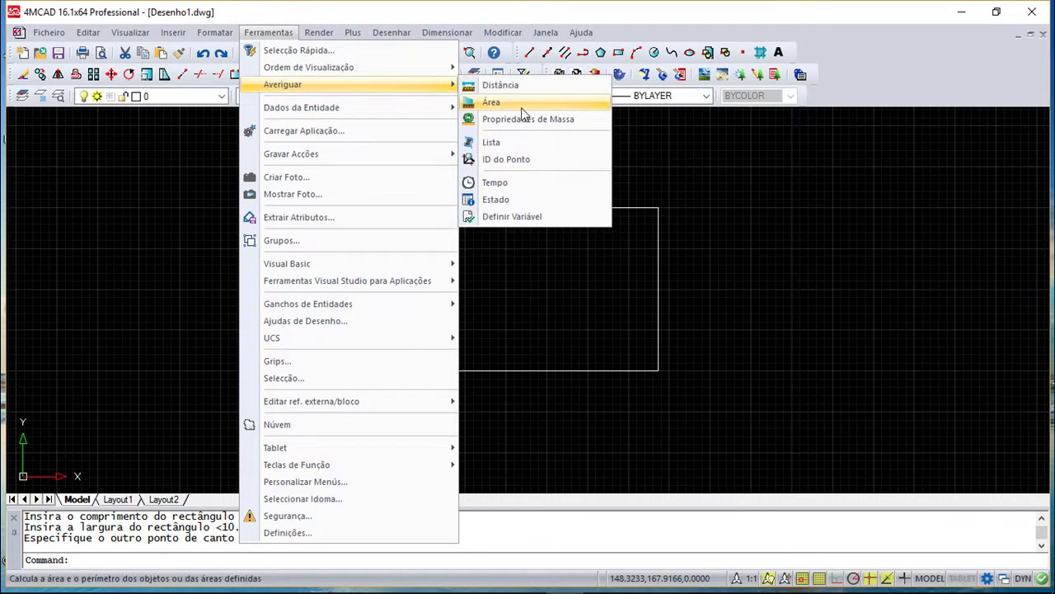
Measure the rectangle's area by Entidade: 5000 square units, perimeter 300
click(522, 106)
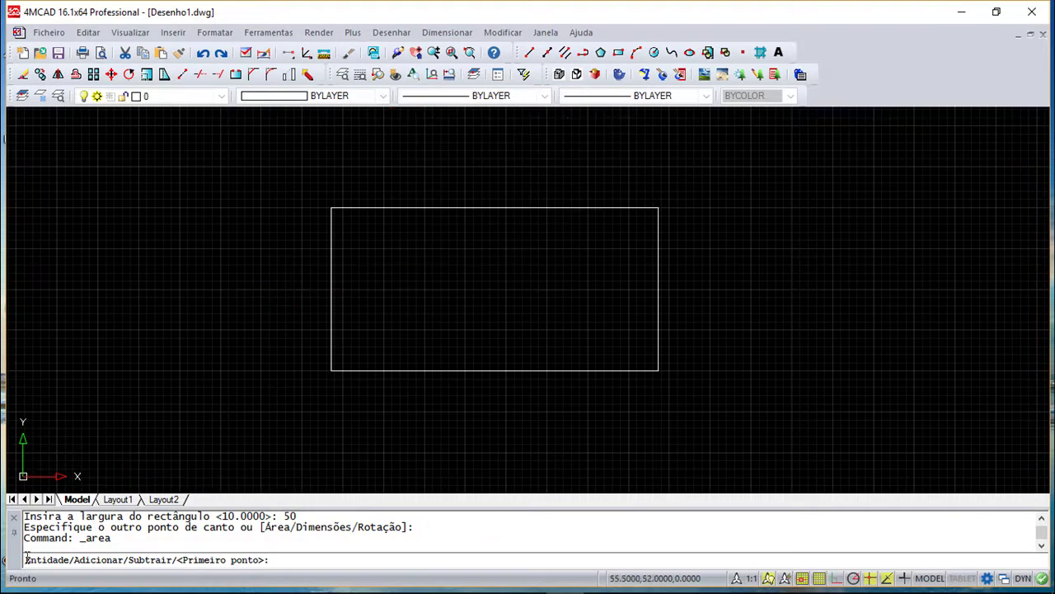
text(E)
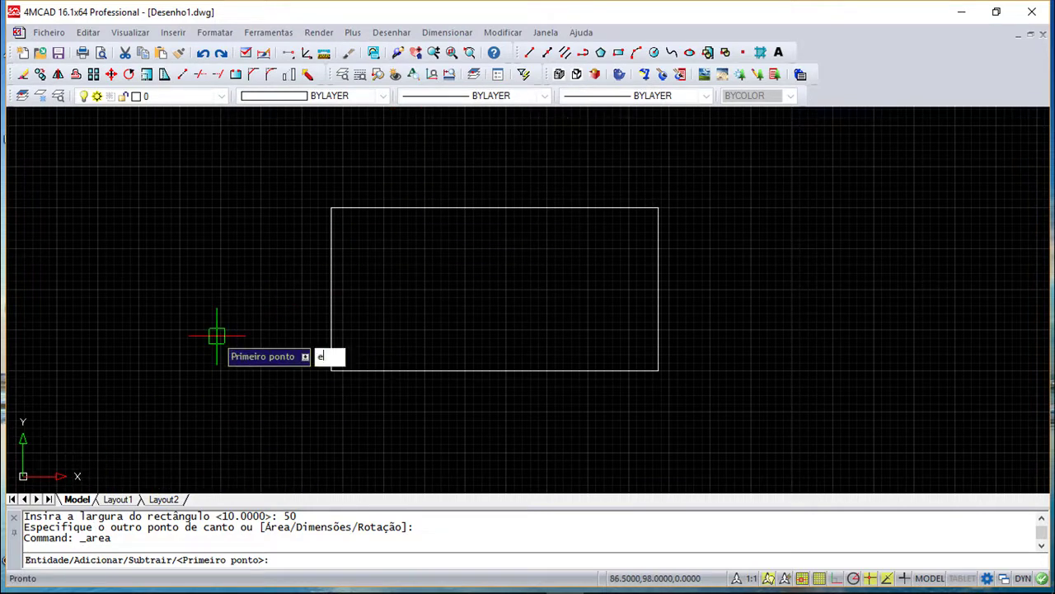
key(Return)
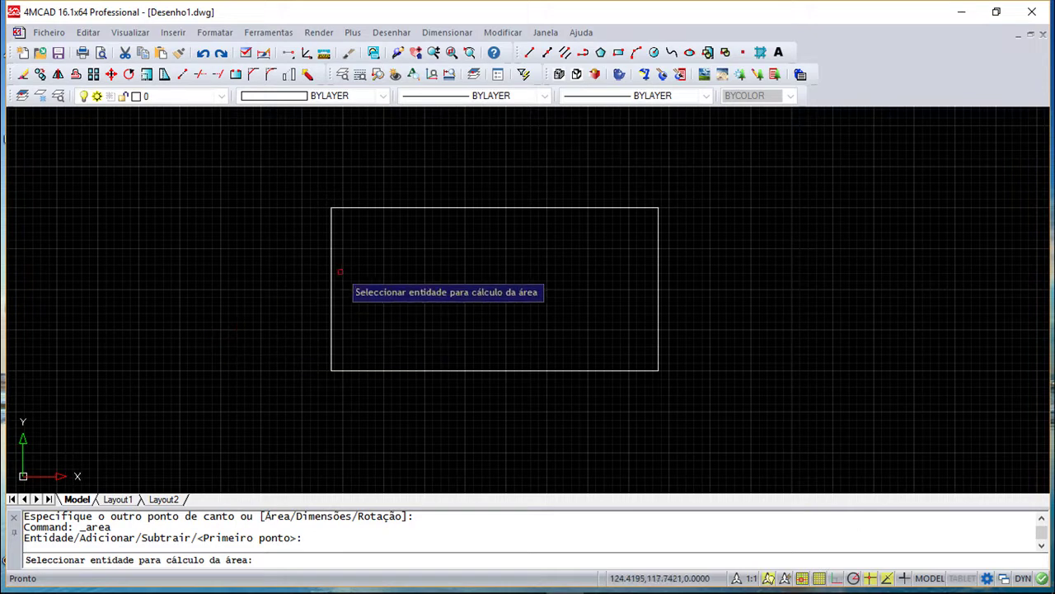
click(332, 269)
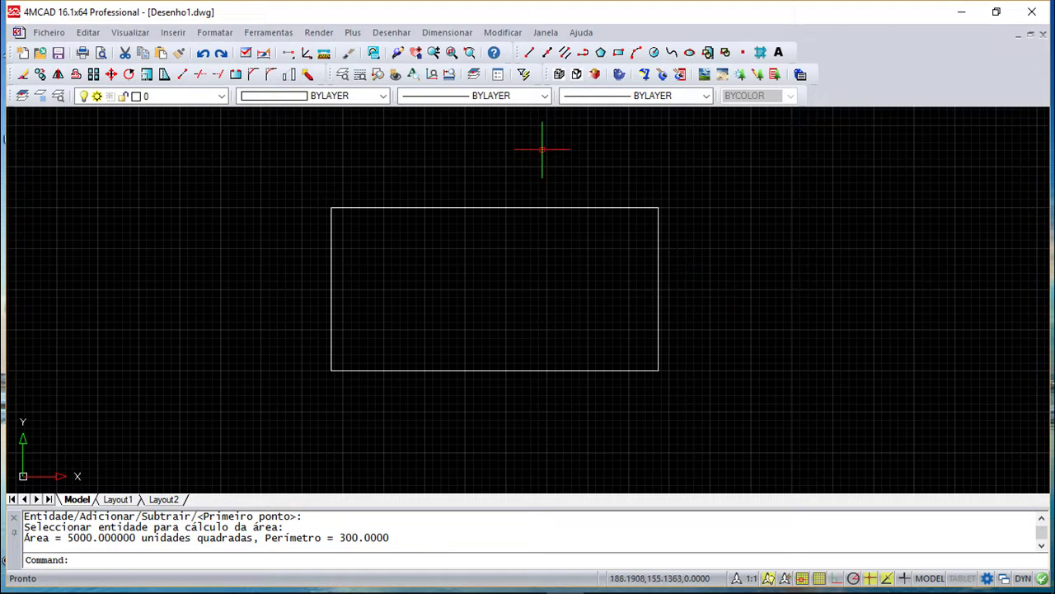
Draw two circles inside the rectangle, one in its left half and one in its right
click(654, 52)
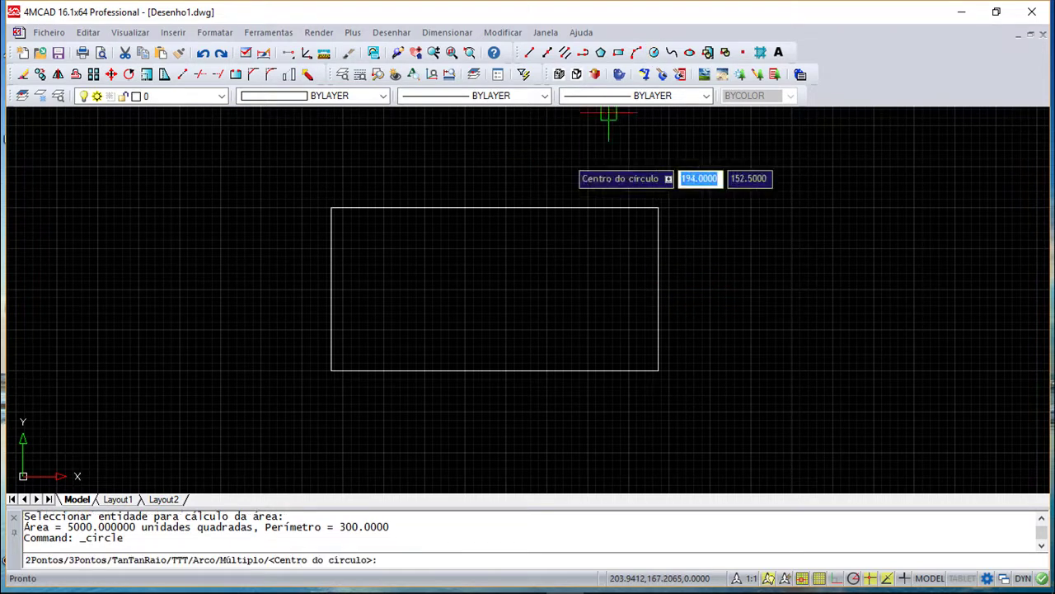
click(421, 286)
click(440, 314)
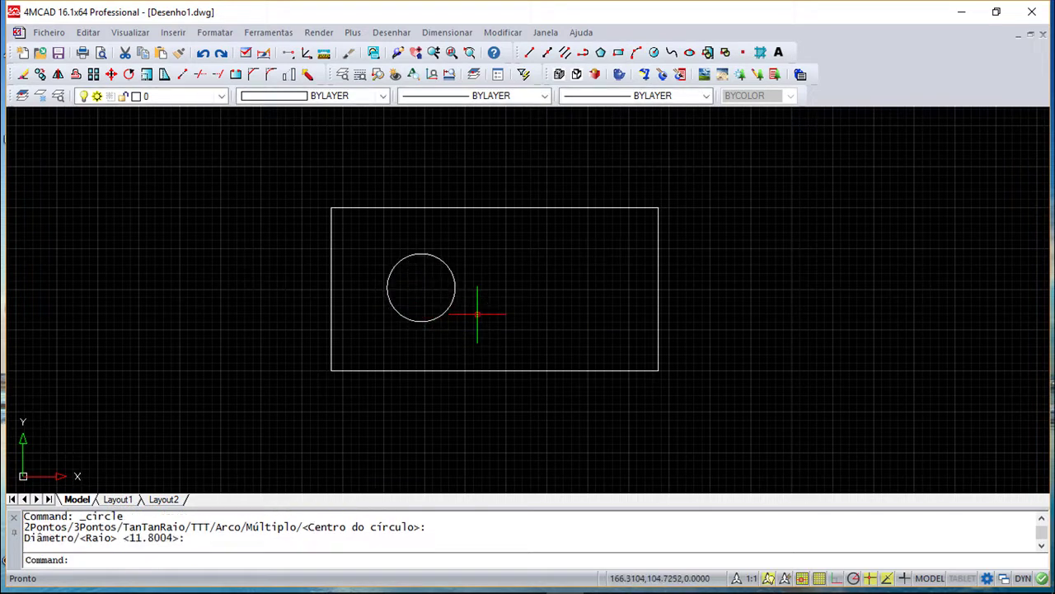
key(Return)
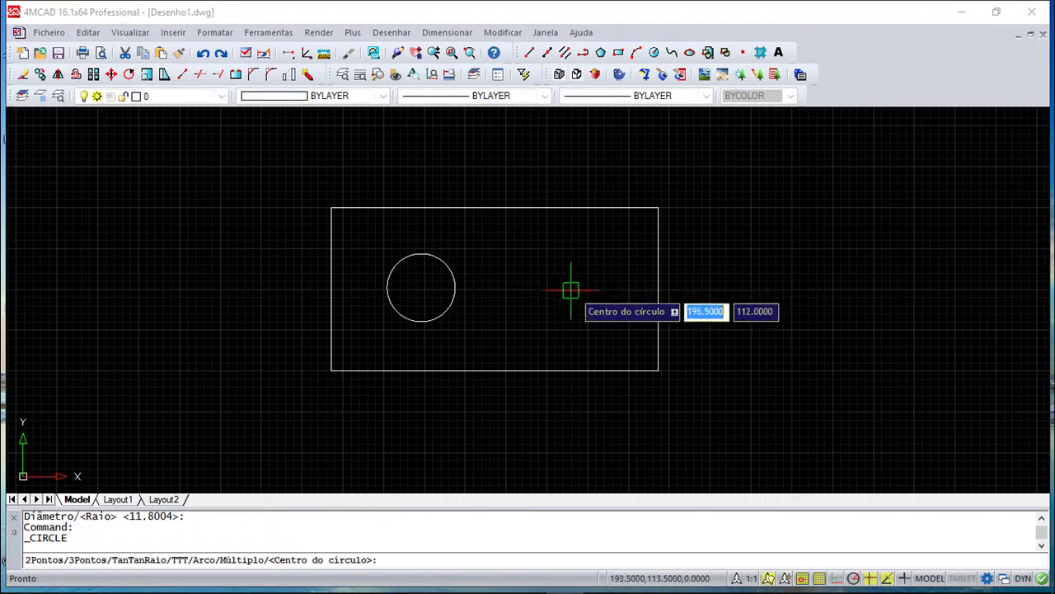
click(573, 289)
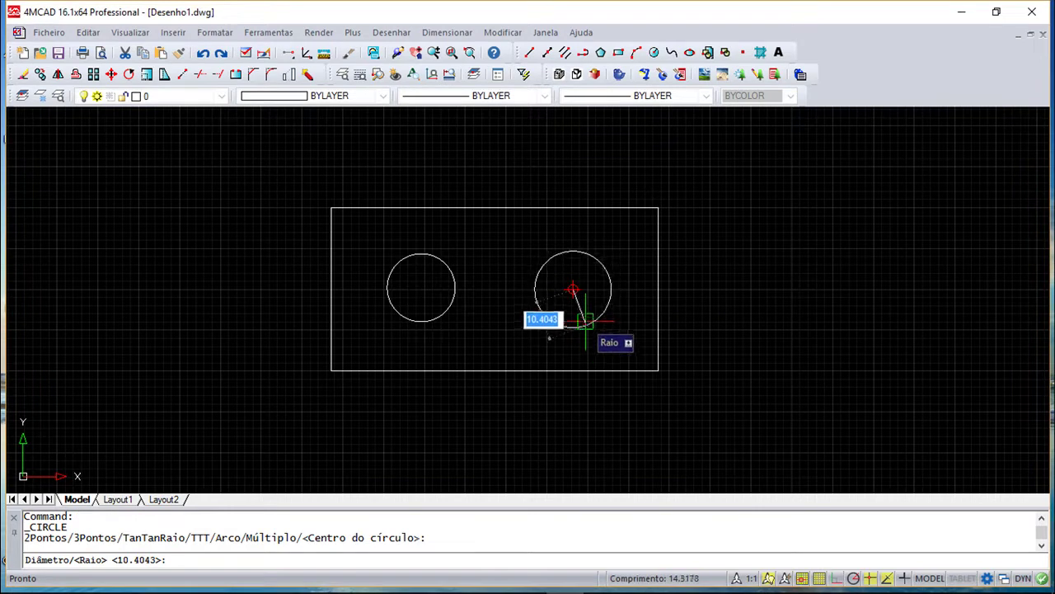
click(582, 324)
key(Return)
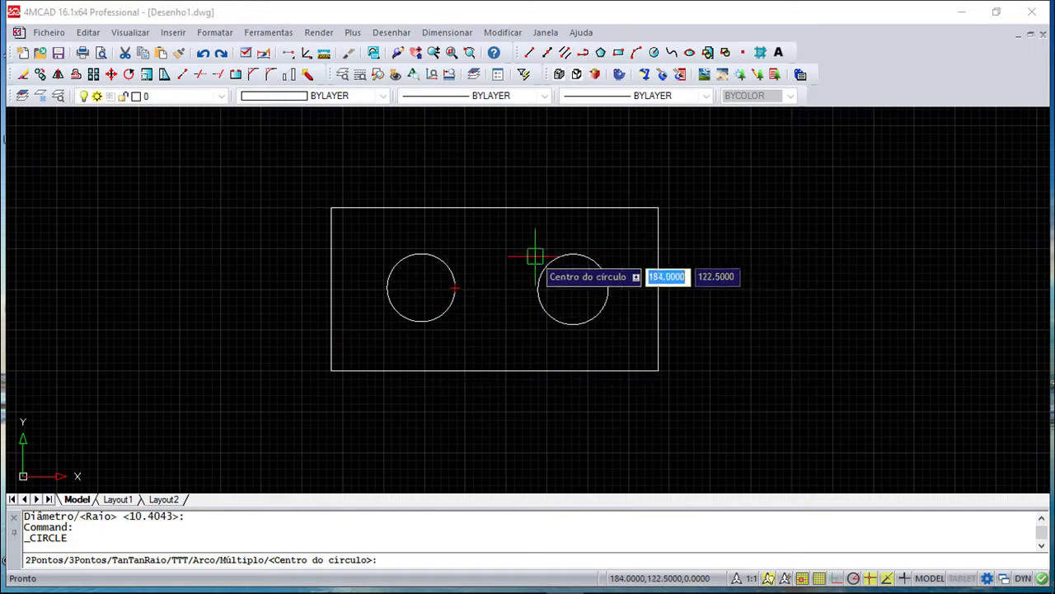
key(Escape)
key(Escape)
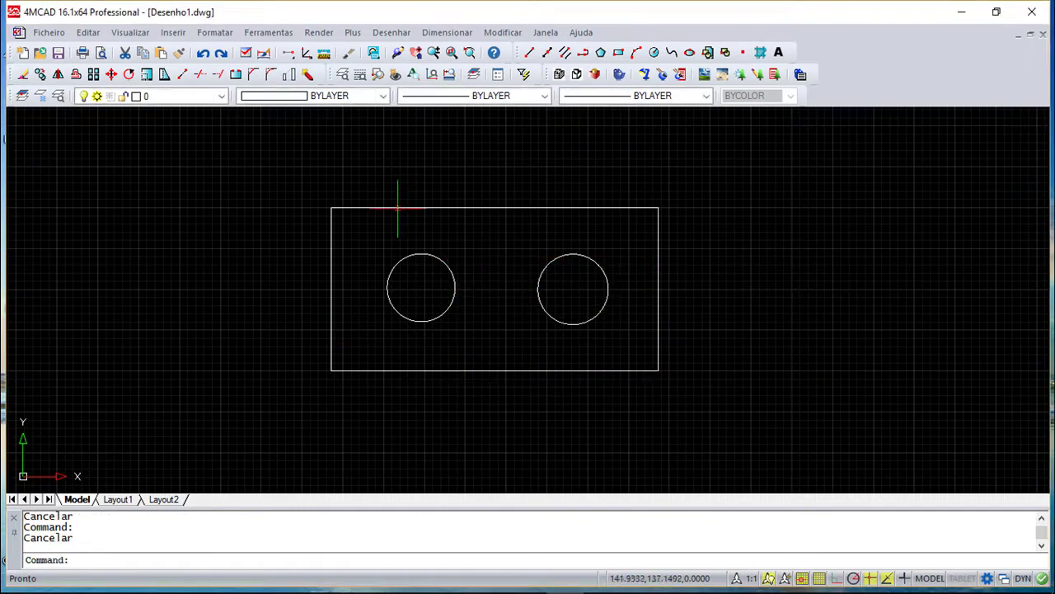
Start an Área inquiry in Add mode and add the rectangle as an entity
click(216, 33)
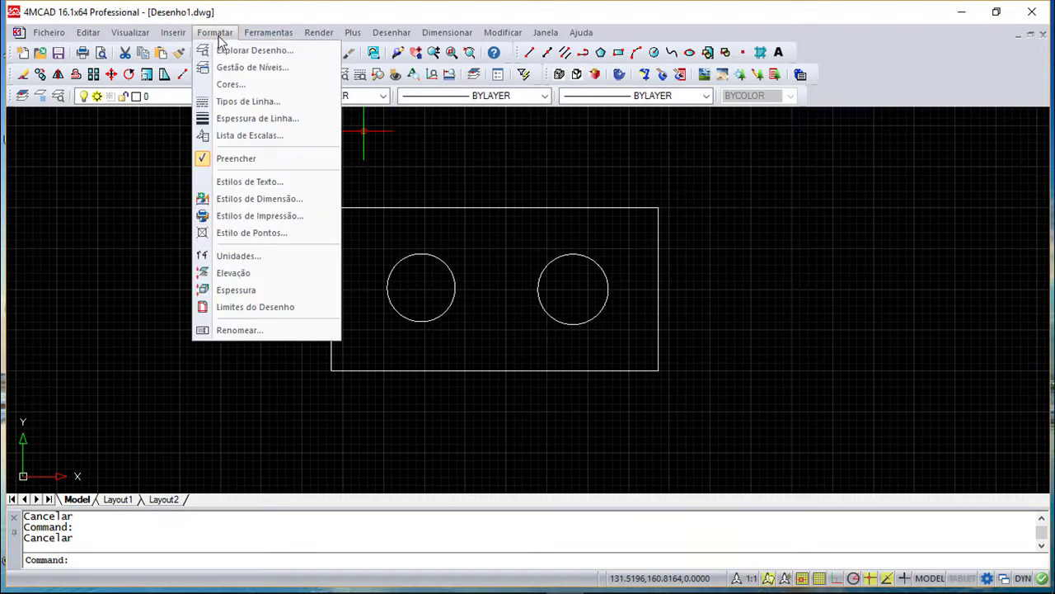
mouse_move(283, 85)
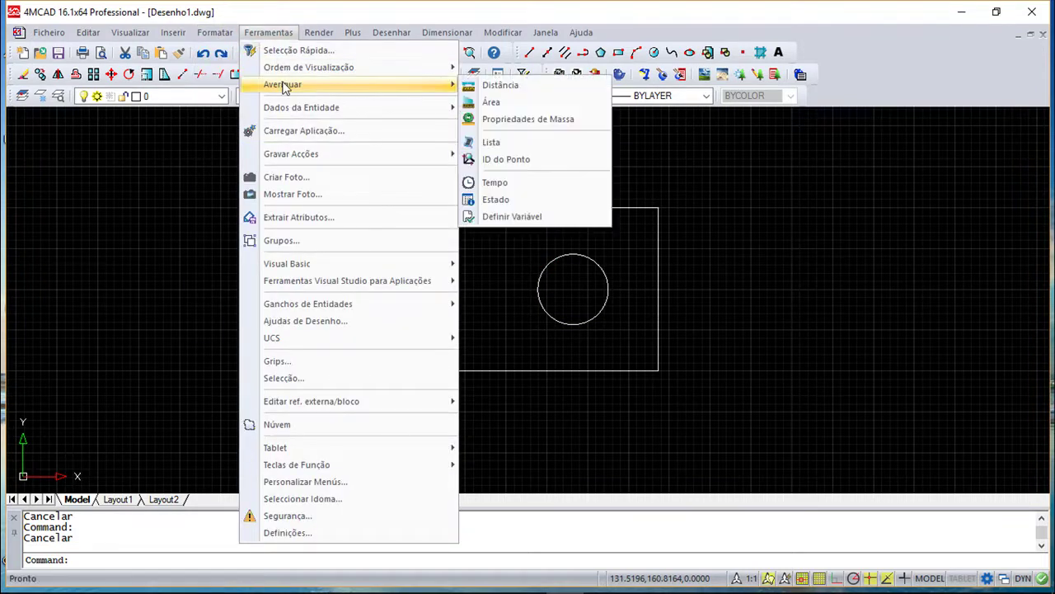
click(528, 103)
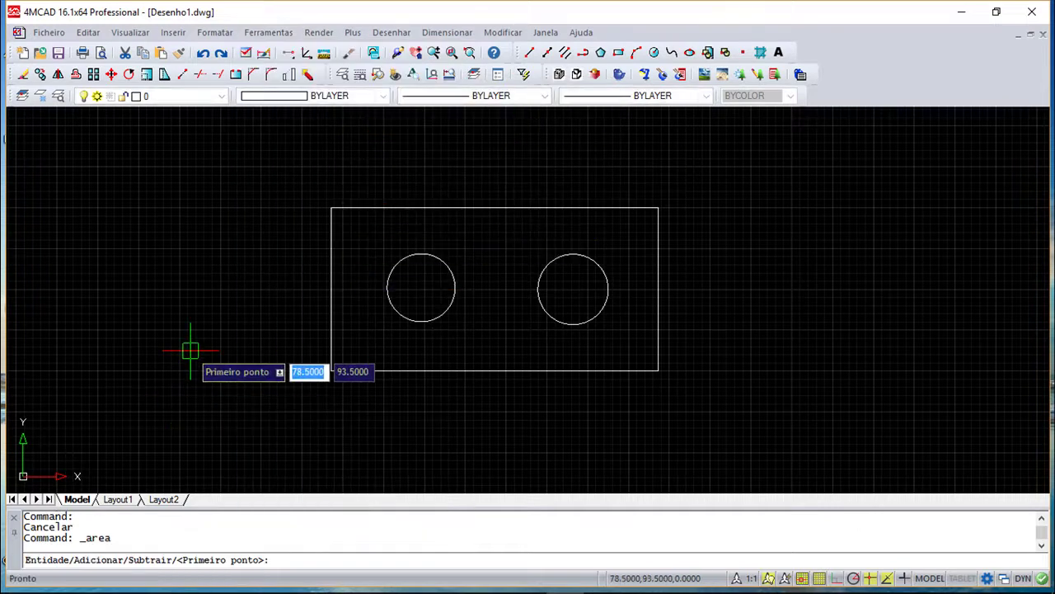
text(a)
key(Return)
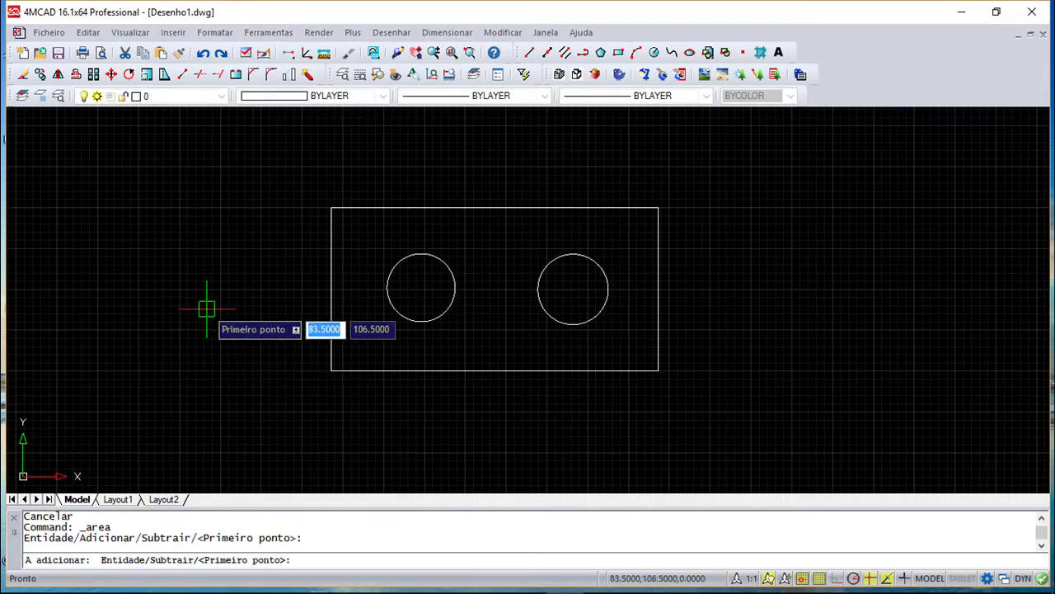
text(e)
key(Return)
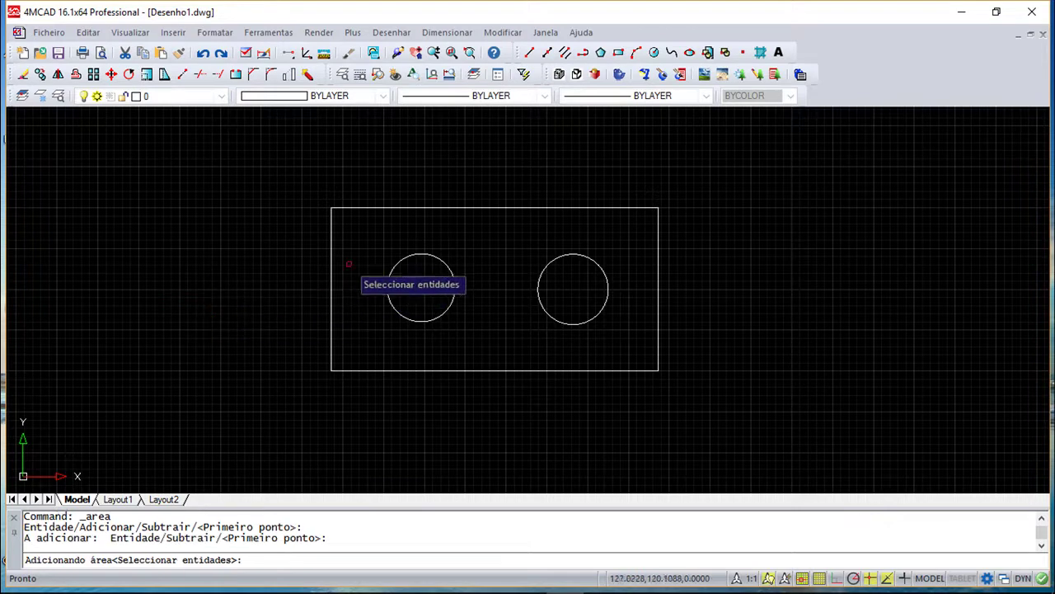
click(331, 261)
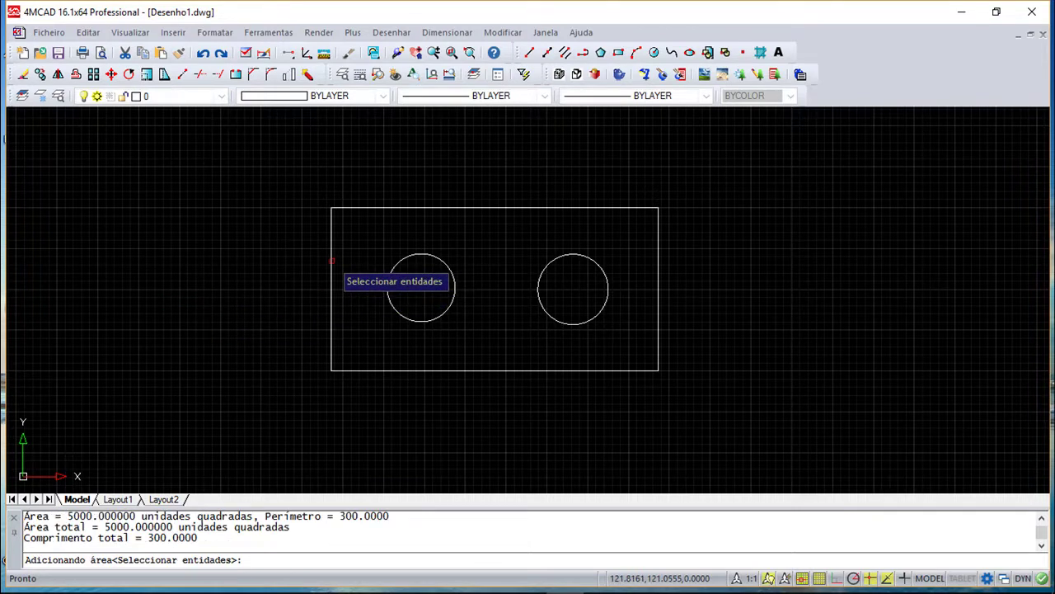
key(Return)
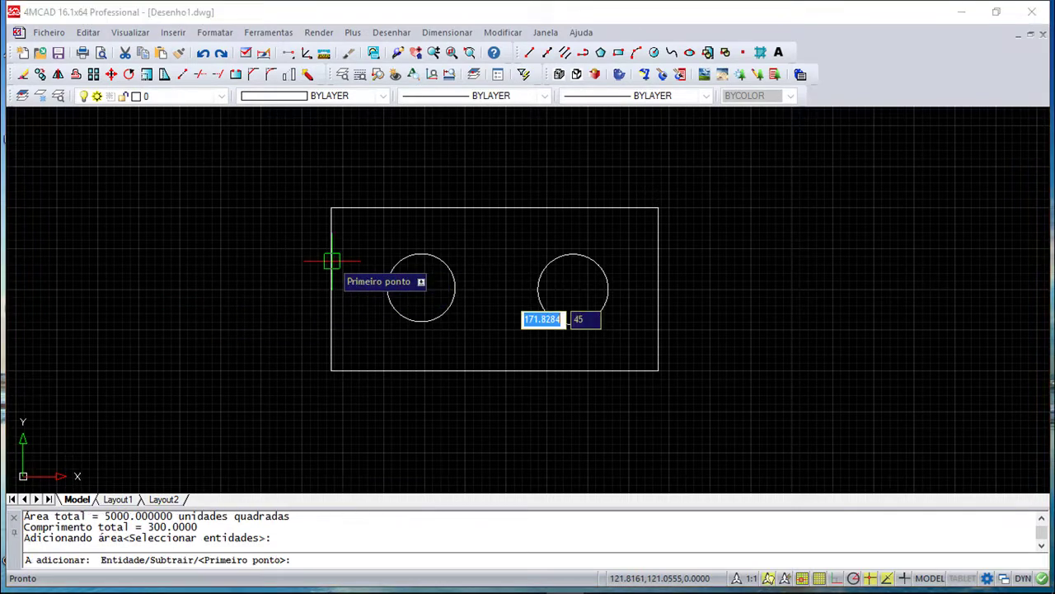
Subtract both circles as entities, leaving a net area of 4295.497847 square units
text(s)
key(Return)
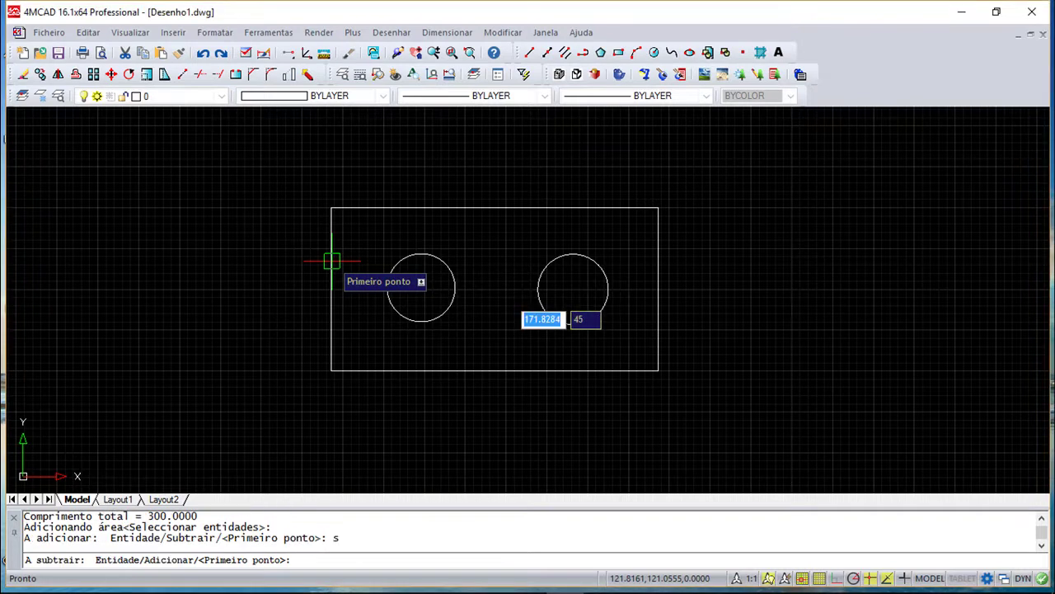
text(e)
key(Return)
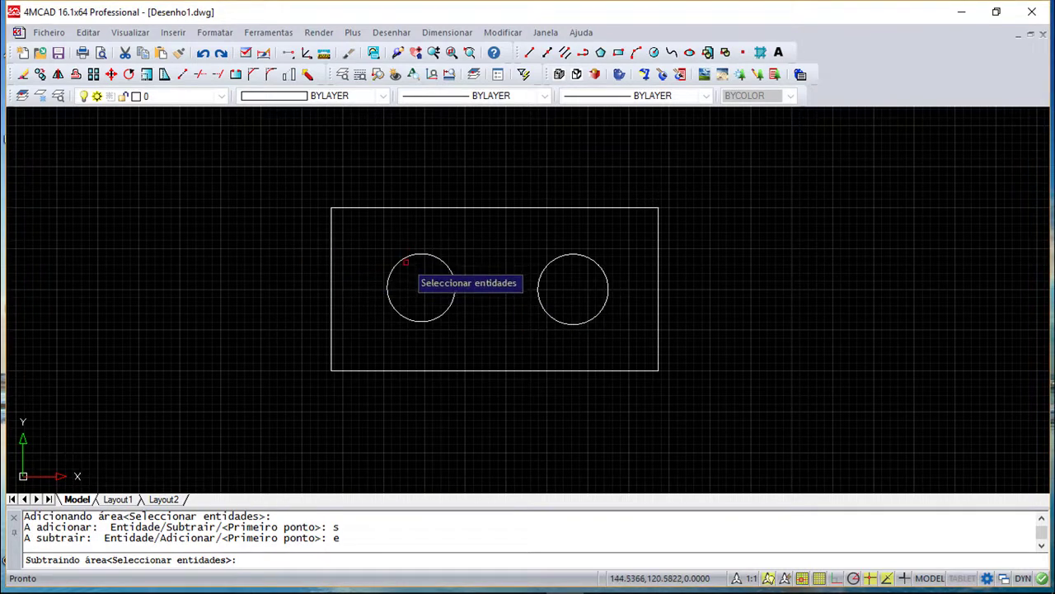
click(402, 261)
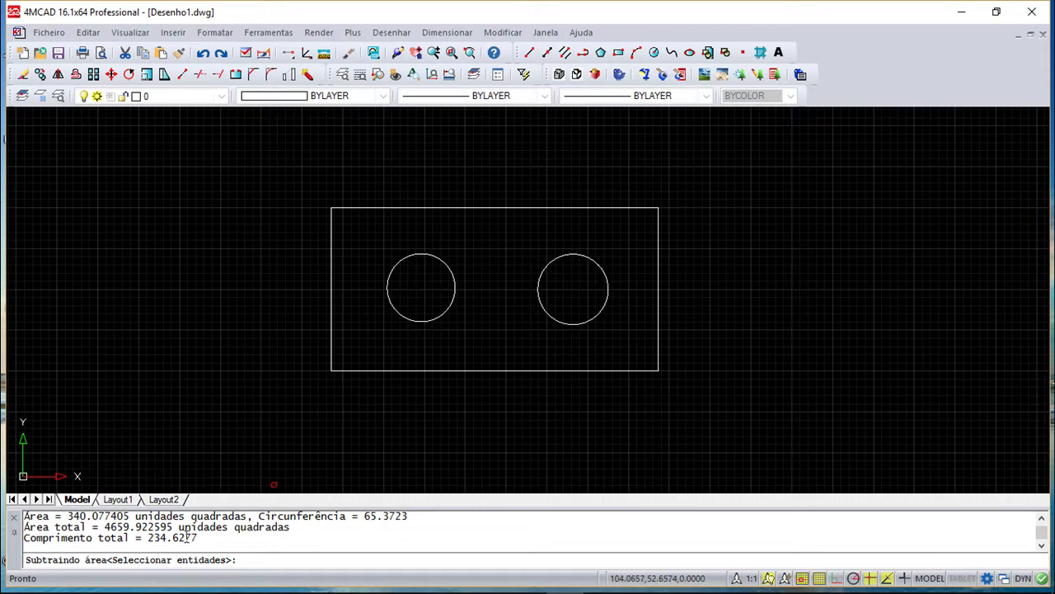
click(550, 264)
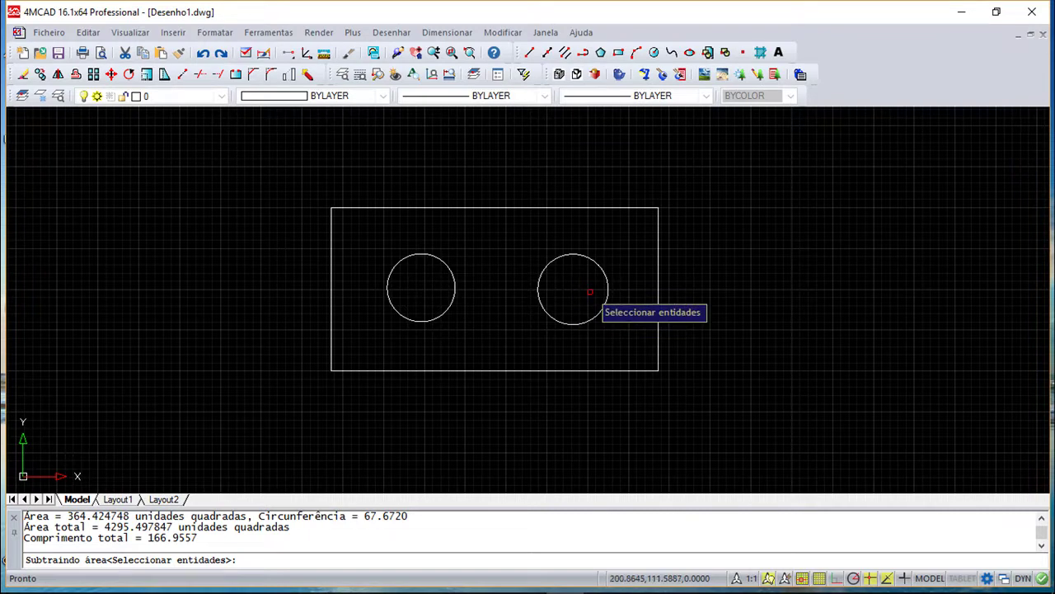
key(Escape)
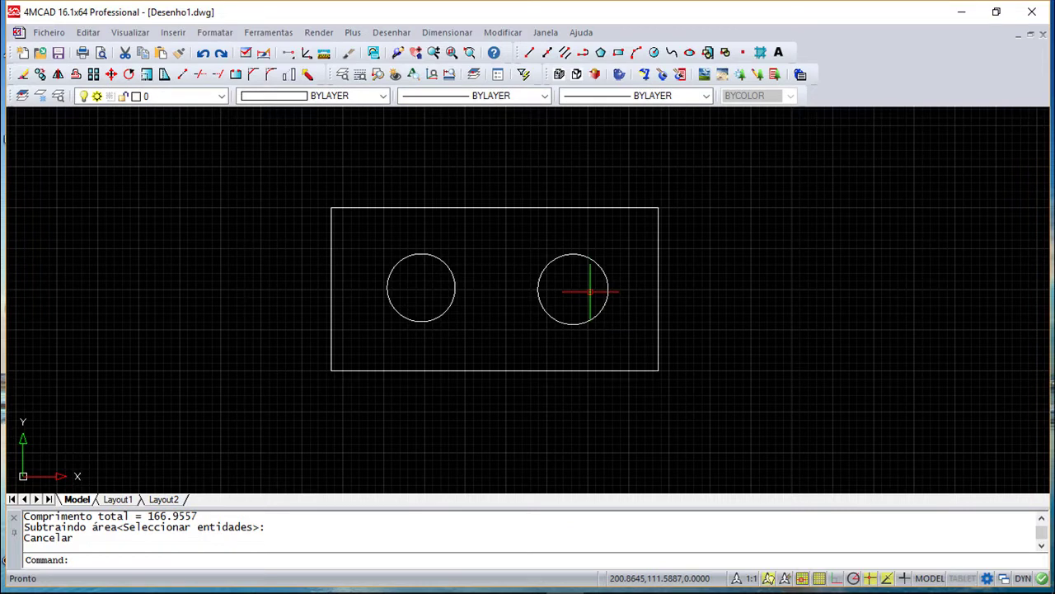
Measure the rectangle's corner-to-corner diagonal with Distância: 111.8034 units at 27°
scroll(585, 341, up, 2)
mouse_move(580, 341)
middle_down()
mouse_move(606, 420)
mouse_move(582, 409)
middle_up()
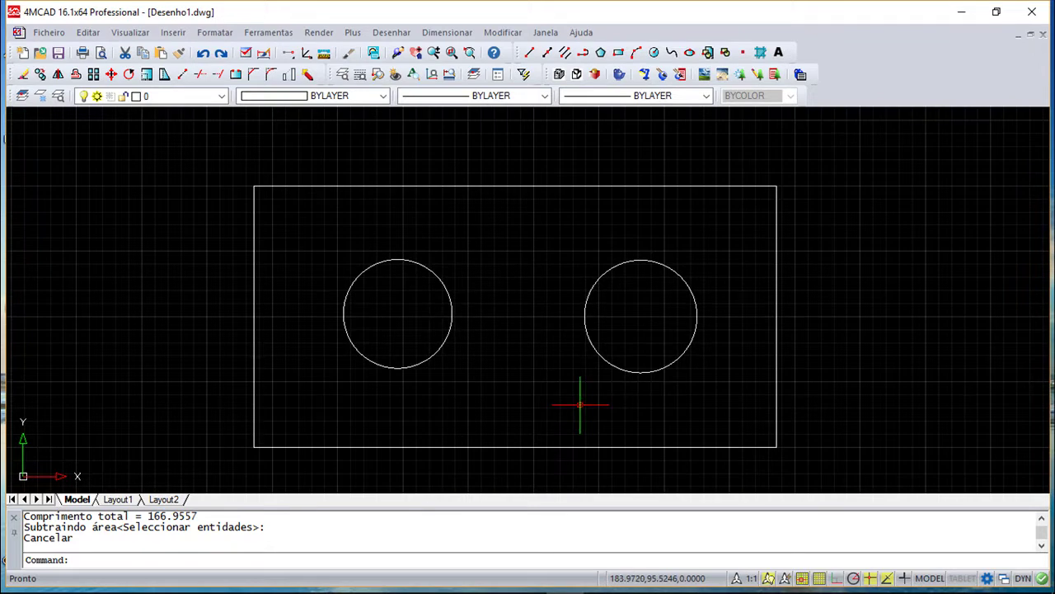
click(221, 33)
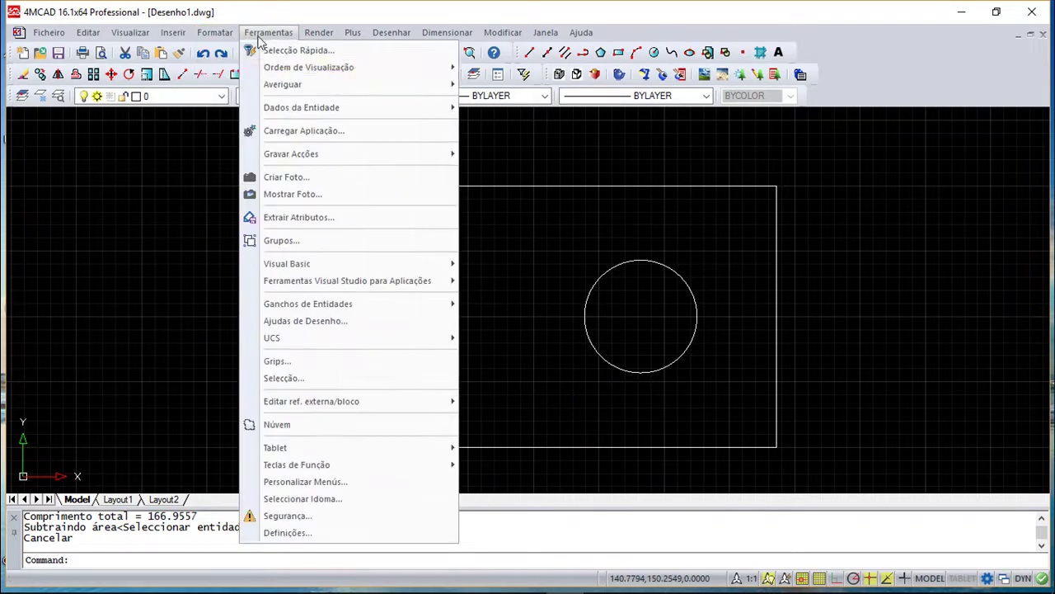
mouse_move(283, 84)
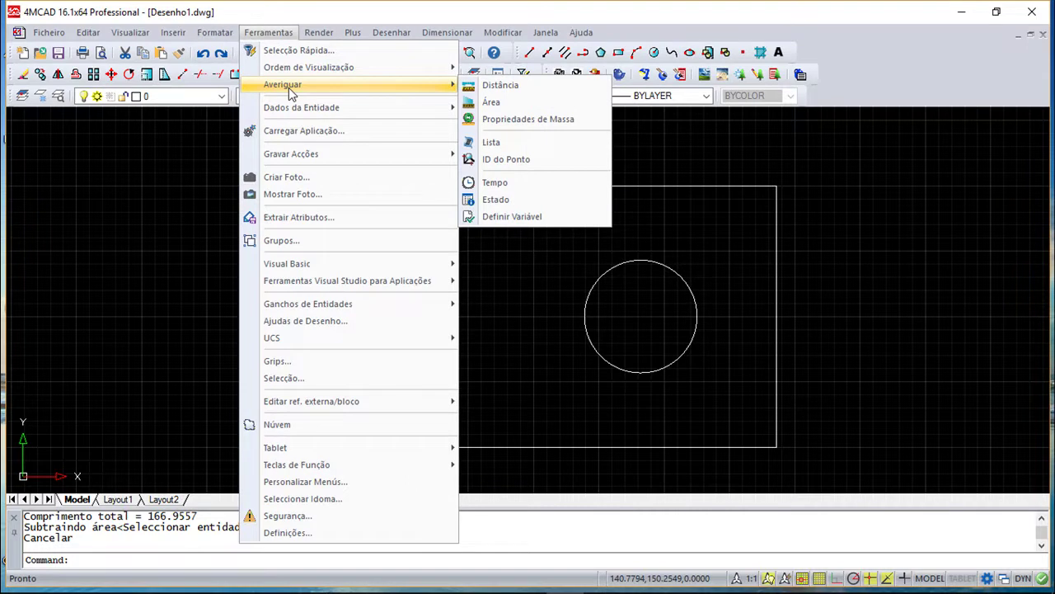
click(524, 85)
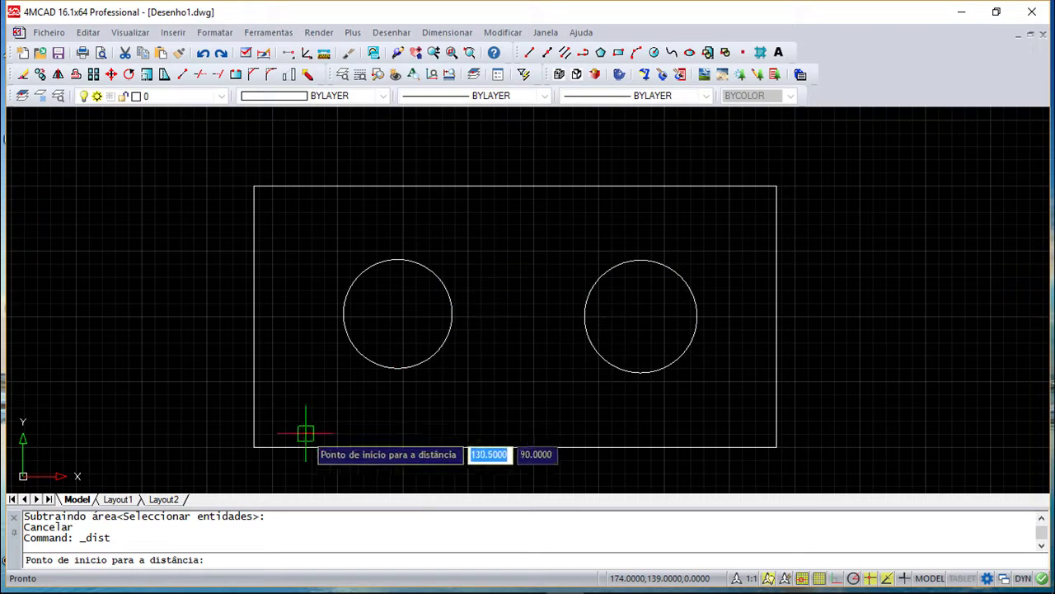
click(255, 445)
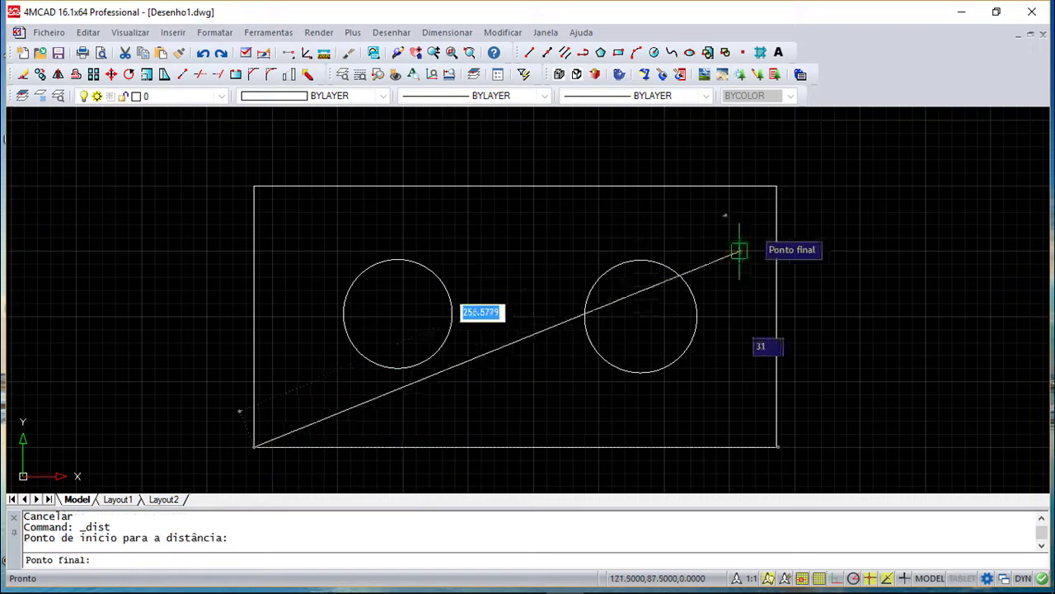
click(773, 187)
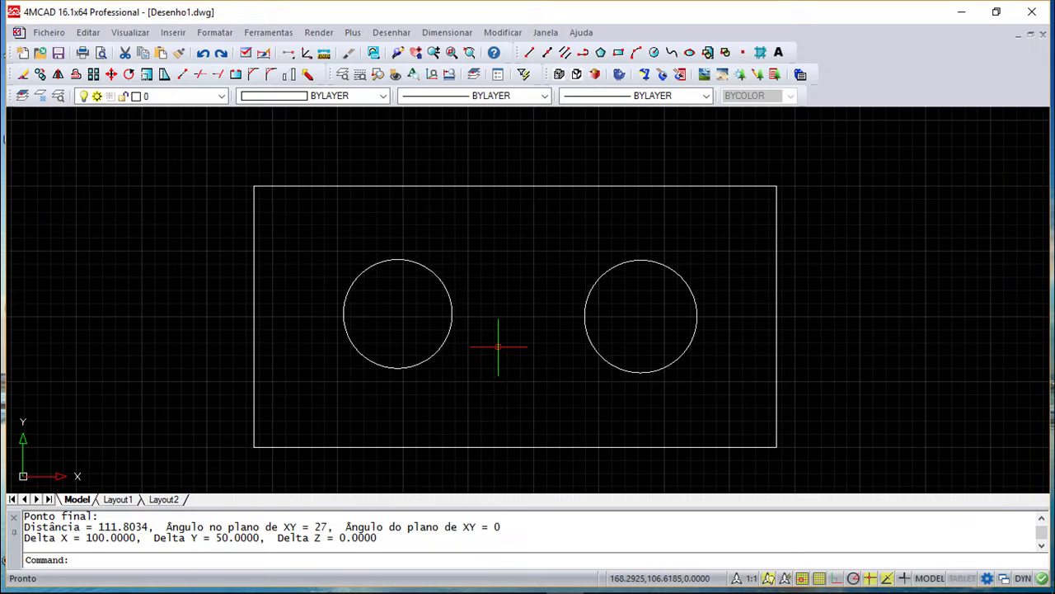
List the right circle: radius 10.7703, circumference 67.6720, area 364.4247
scroll(493, 334, down, 2)
scroll(492, 336, down, 2)
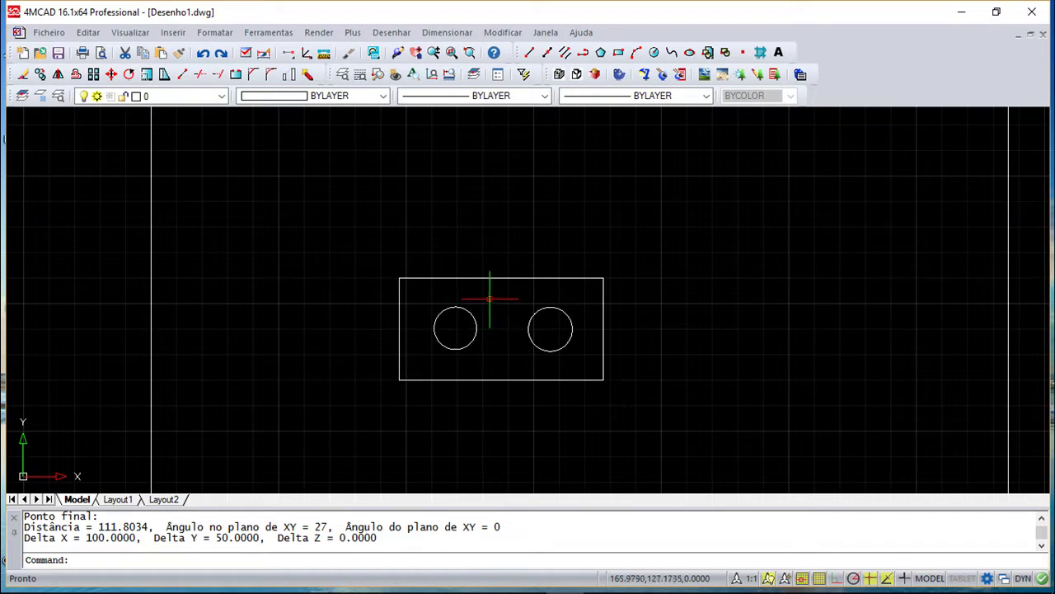
click(252, 33)
mouse_move(283, 84)
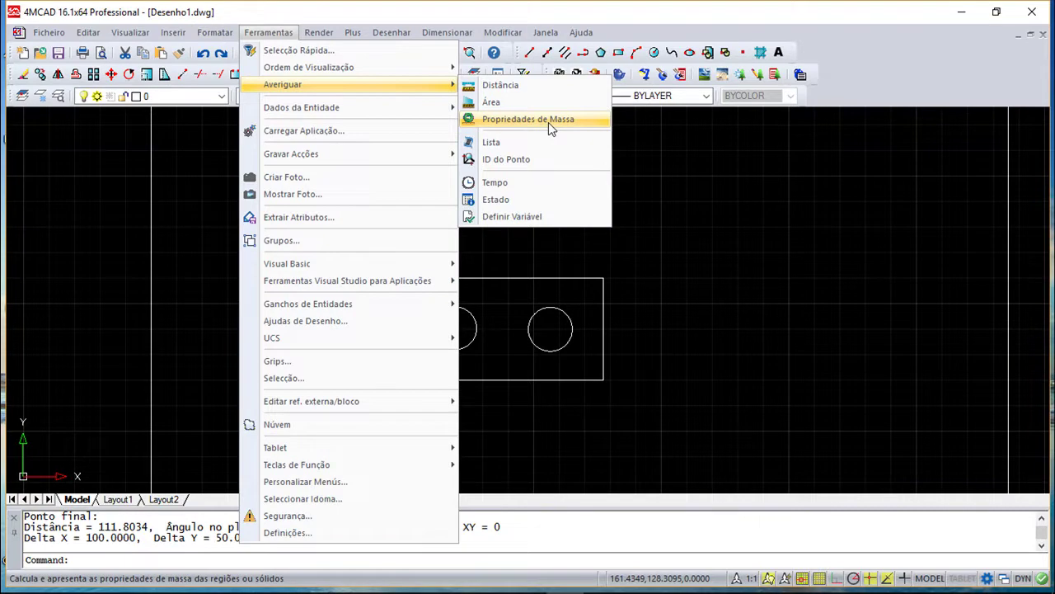
click(491, 143)
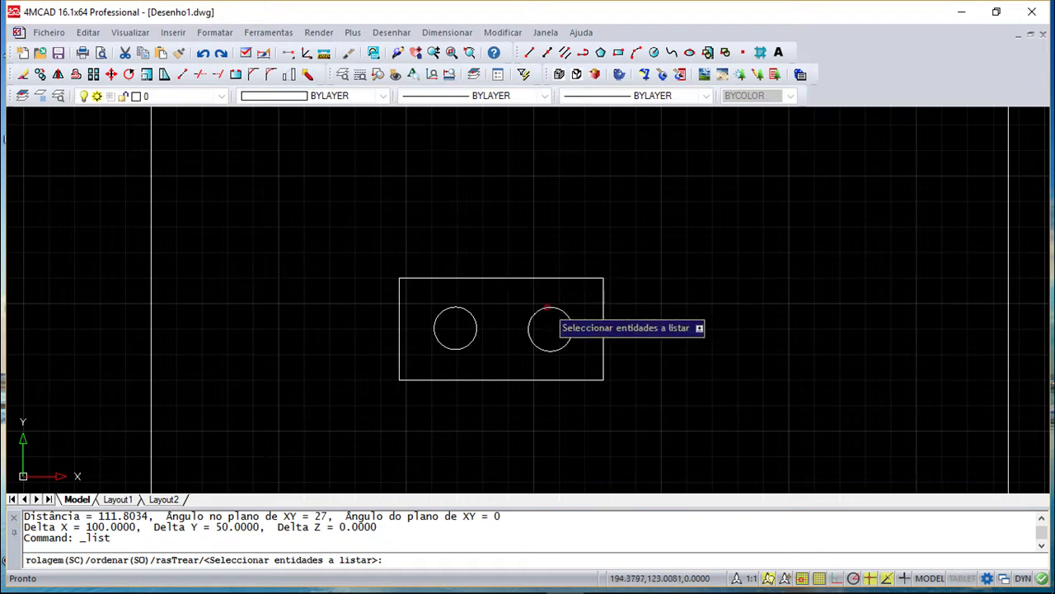
click(546, 307)
key(Return)
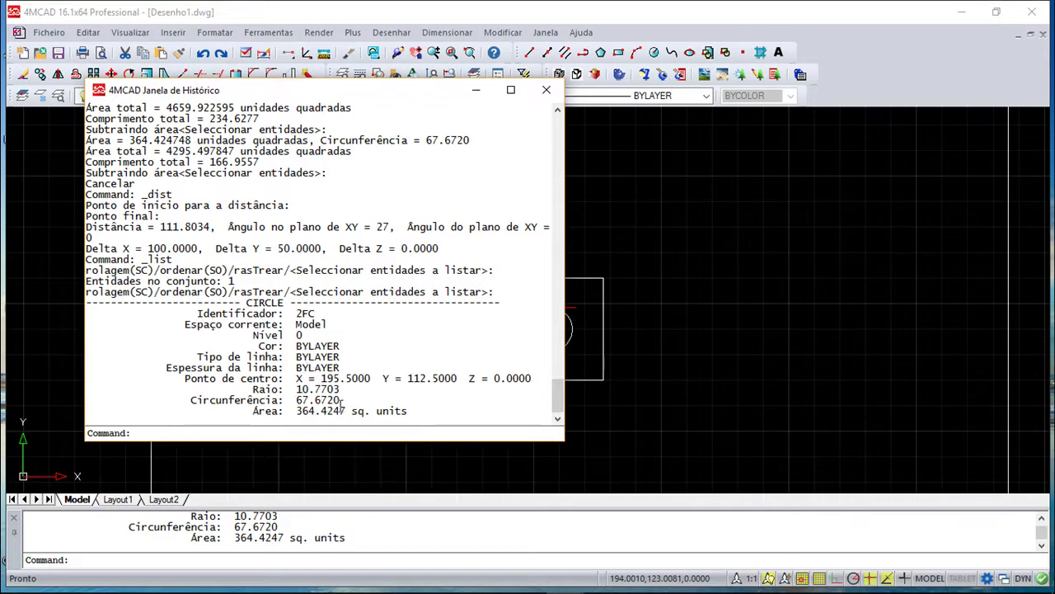
click(546, 91)
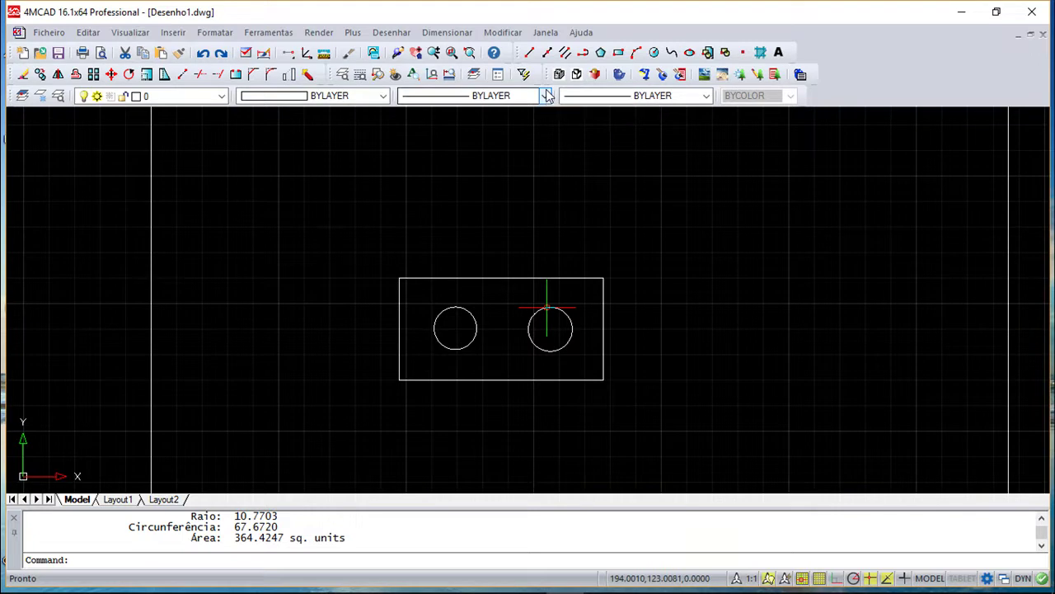
Read the Averiguar > Estado report (6 entities, 12×9 limits, 0.5 snap and grid), then close its window
click(272, 35)
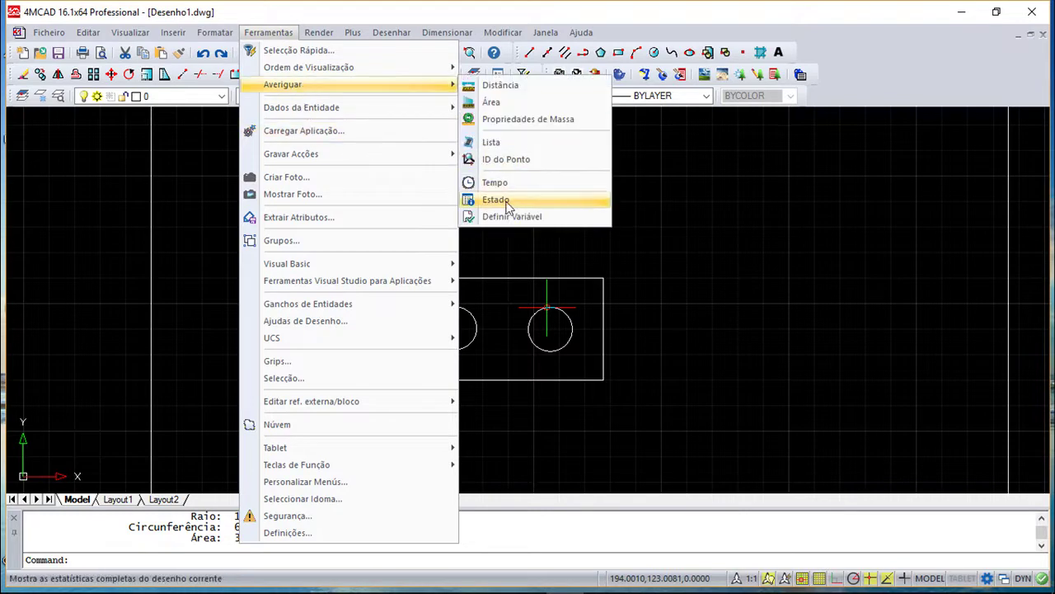
mouse_move(330, 84)
click(497, 202)
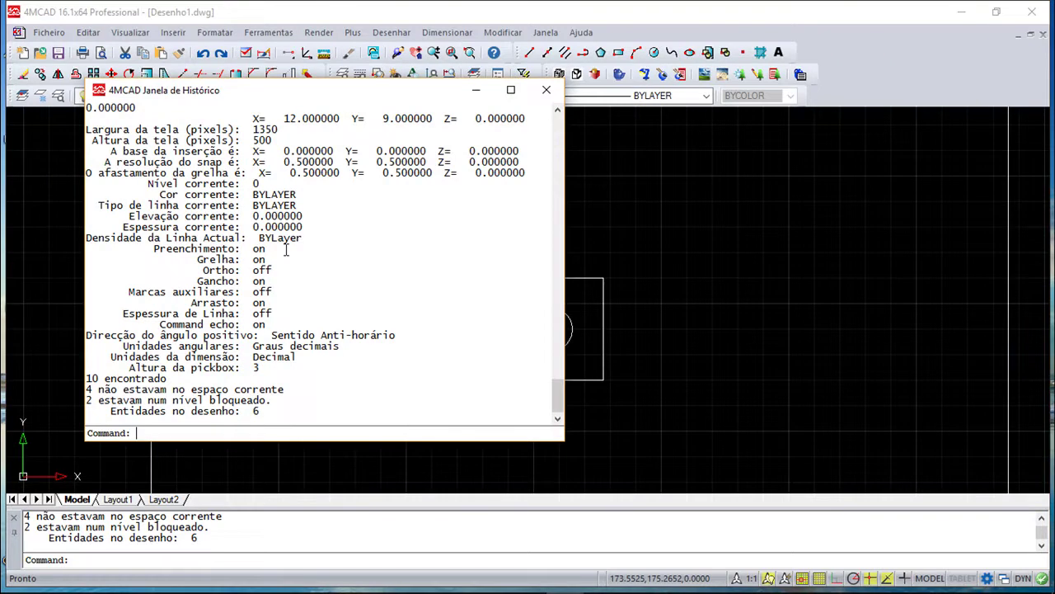
scroll(286, 249, up, 2)
scroll(347, 238, up, 3)
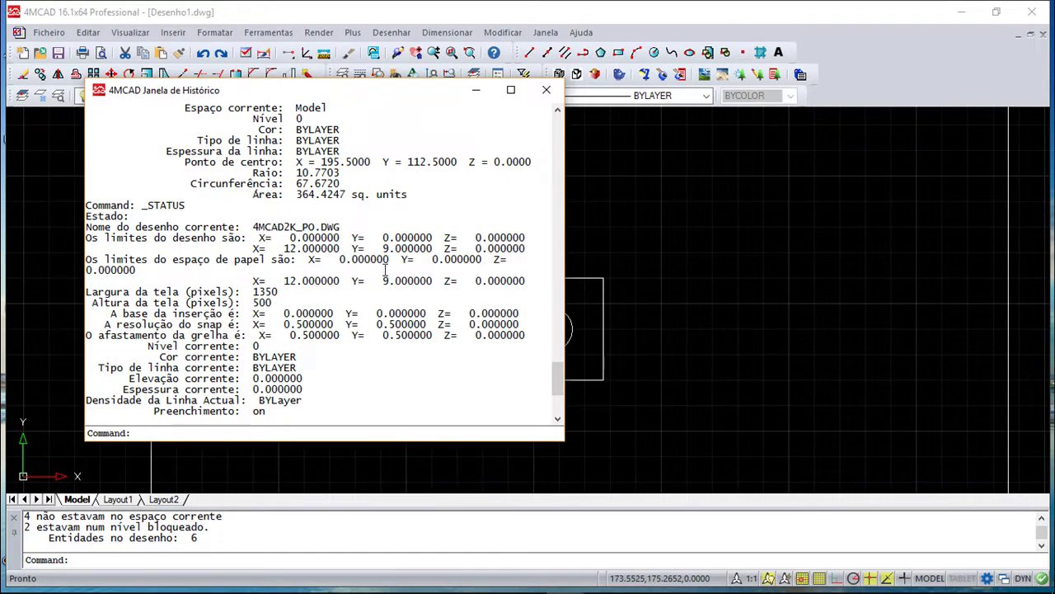
scroll(250, 302, down, 2)
scroll(250, 302, down, 1)
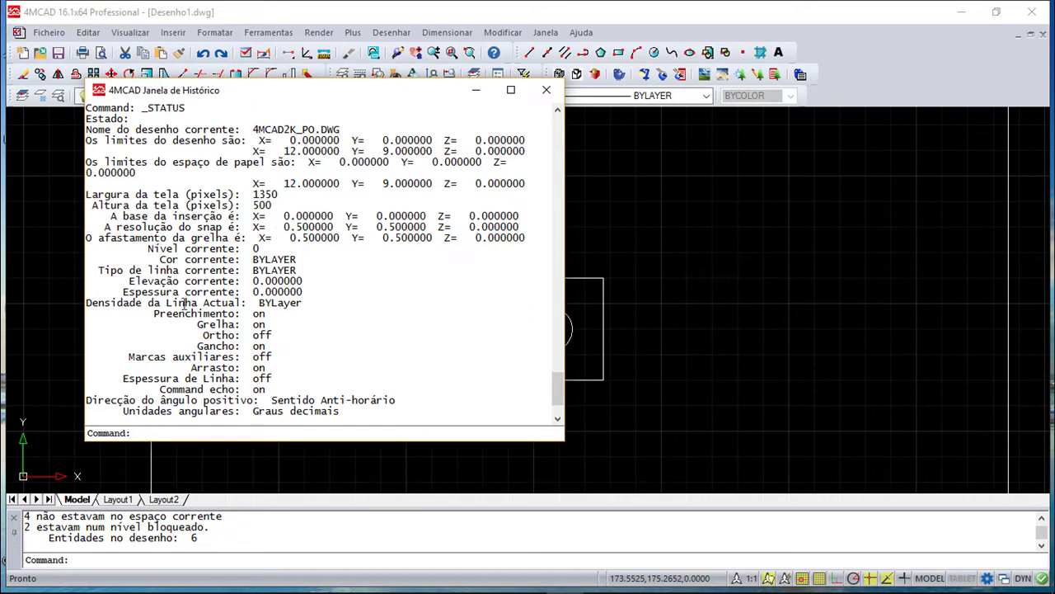
click(548, 92)
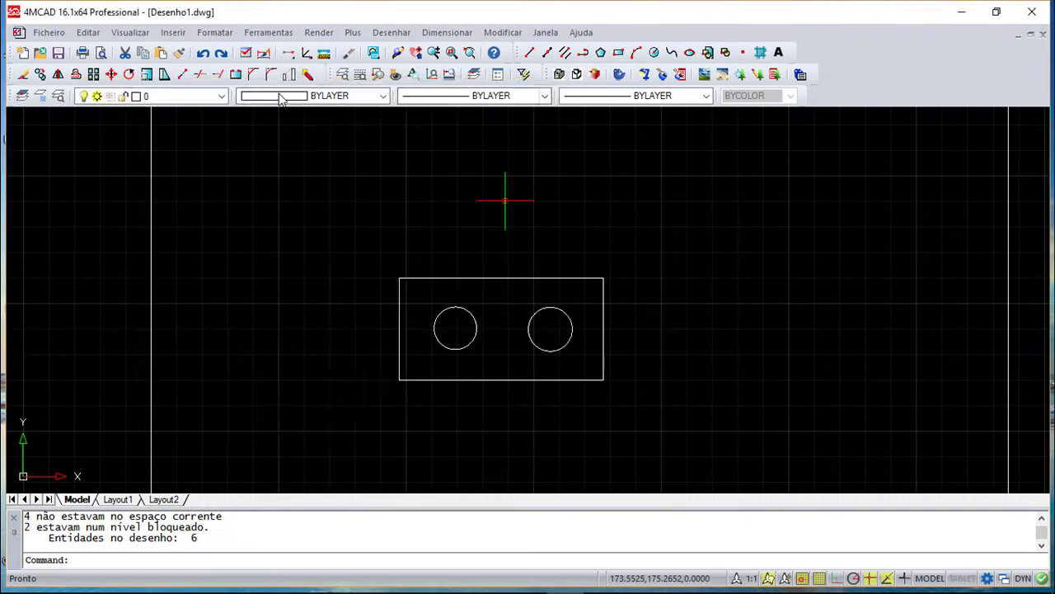
Run Averiguar > Tempo to read the creation date and 00:23:32 total editing time
click(266, 33)
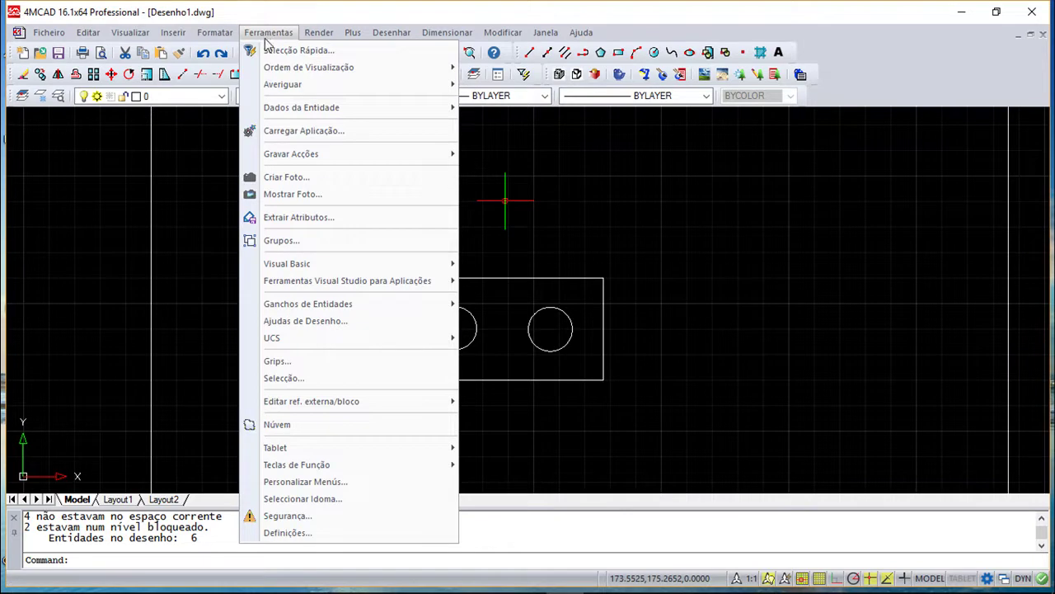
mouse_move(283, 84)
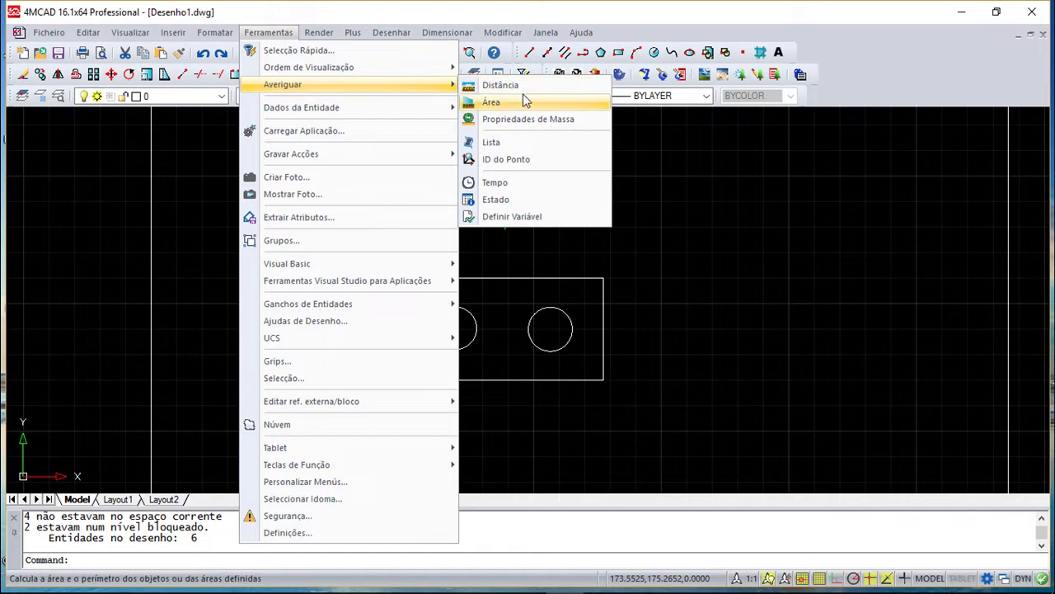
click(521, 181)
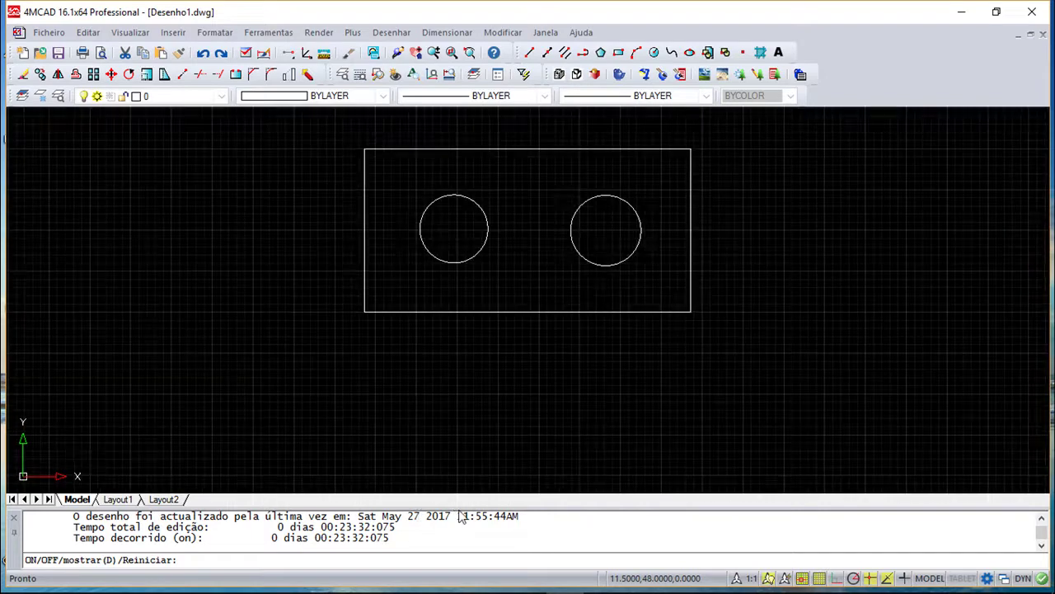
scroll(488, 537, up, 1)
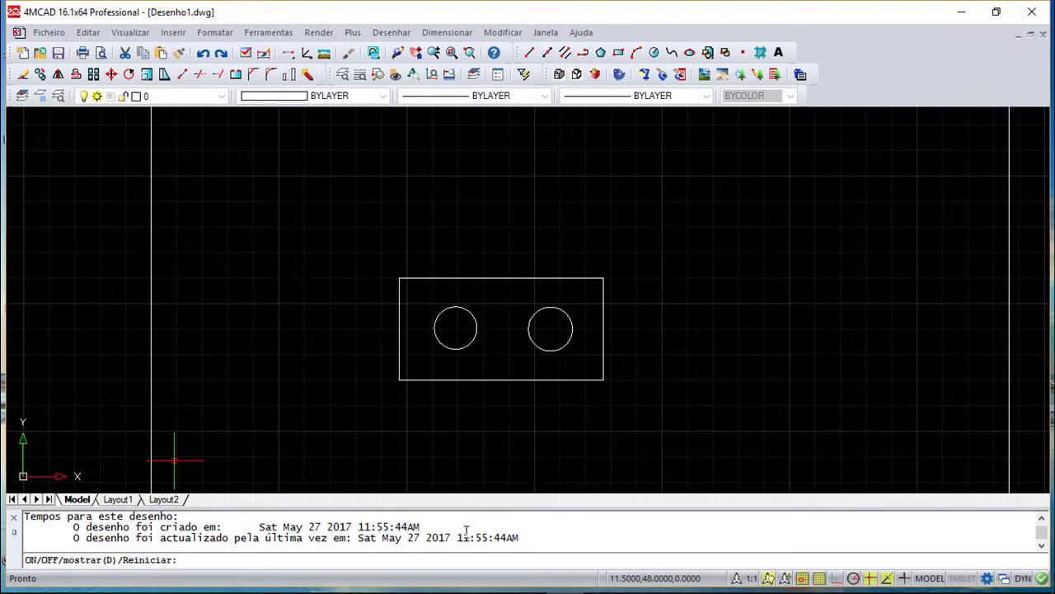
scroll(465, 529, down, 1)
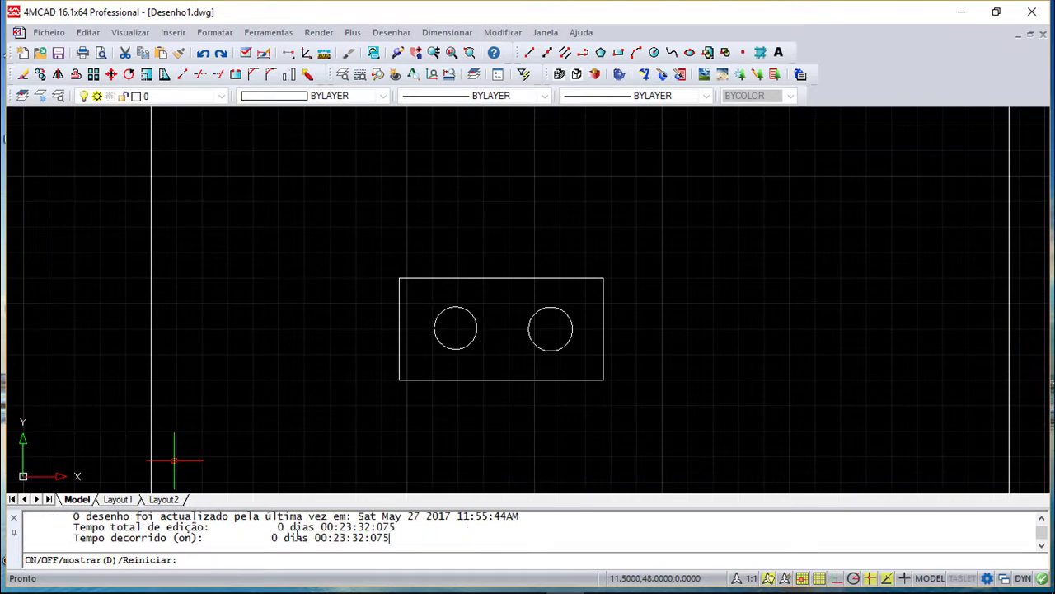
click(389, 540)
Exit the TIME prompt so the command line is free again
key(Return)
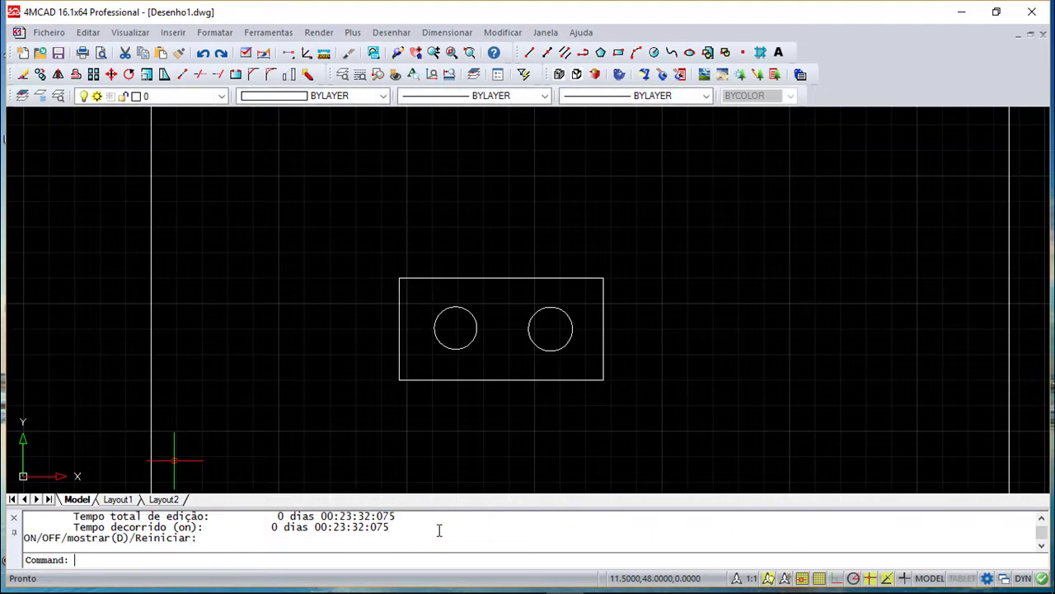